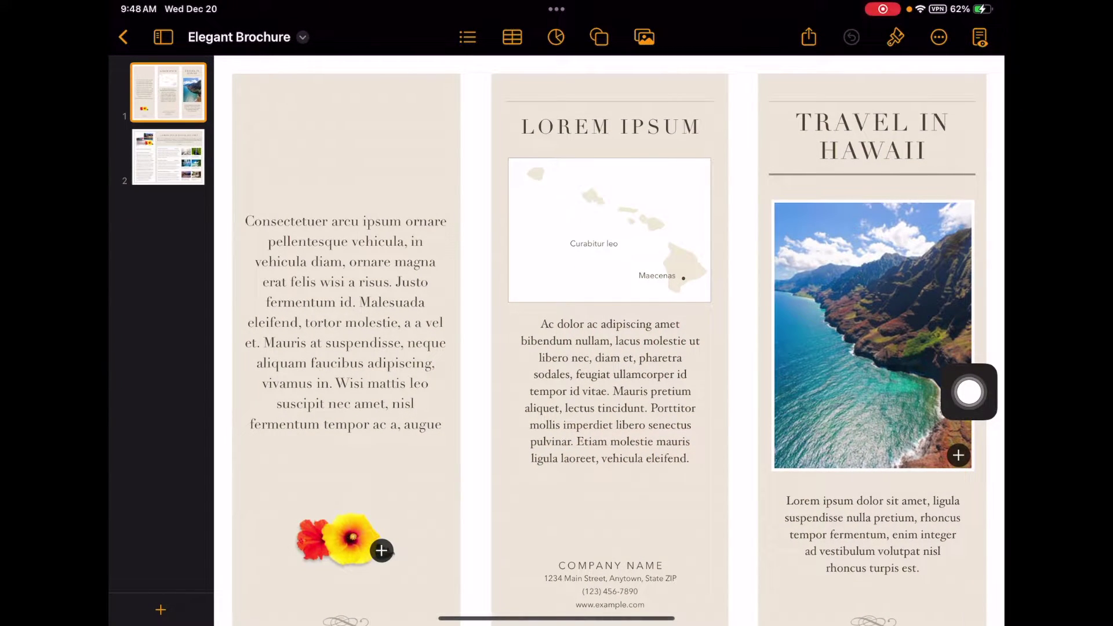
Return to the document browser and create a new document from the Miscellaneous category's Elegant Brochure template.
click(123, 36)
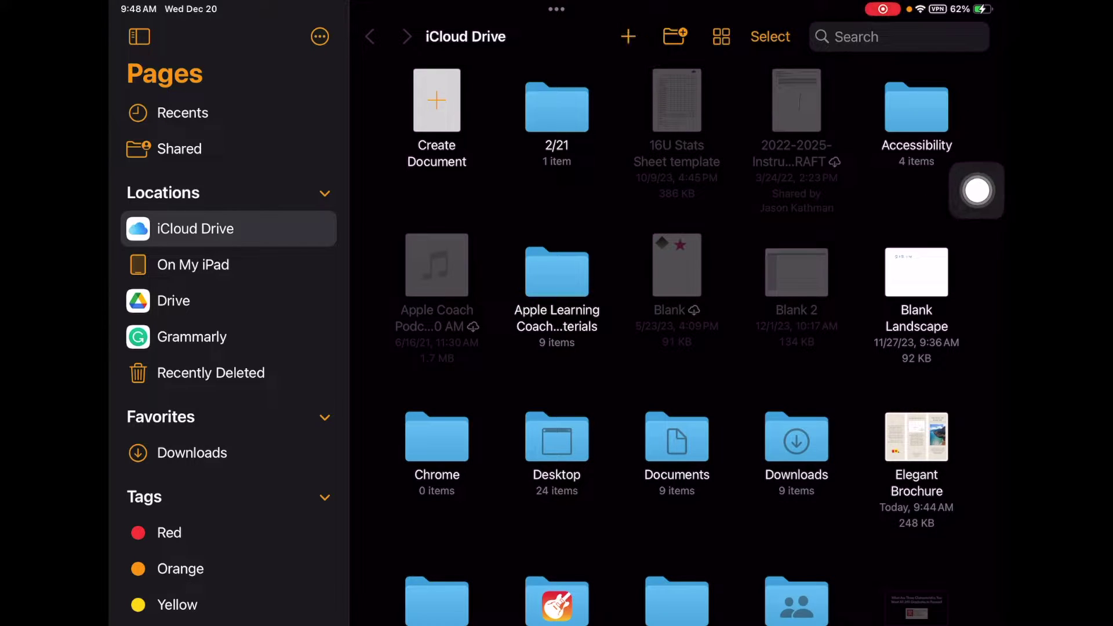
click(628, 36)
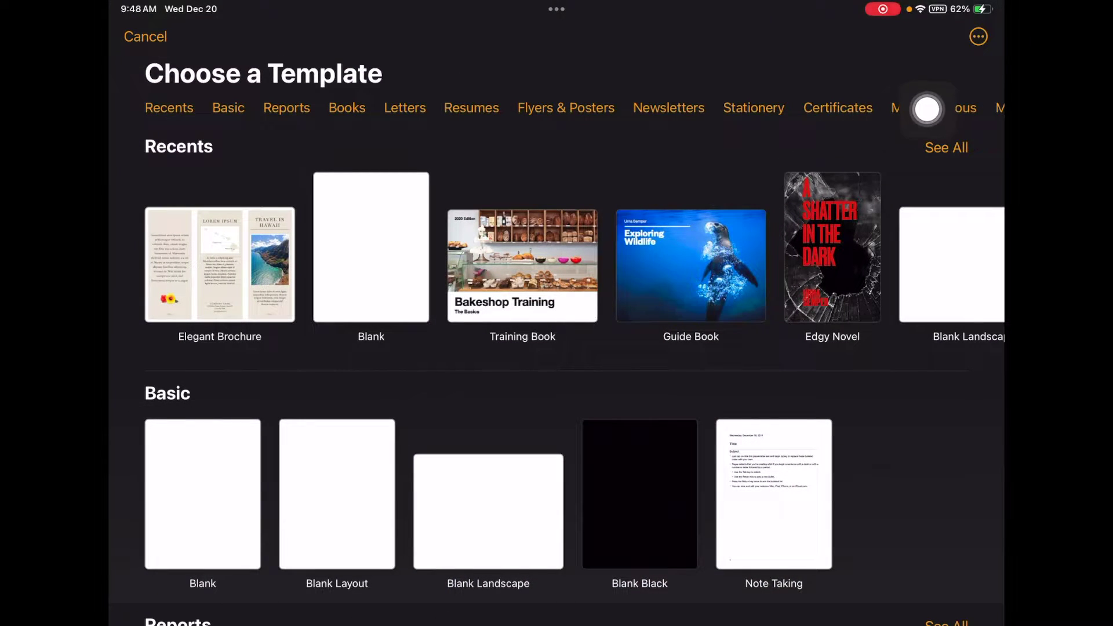
click(909, 103)
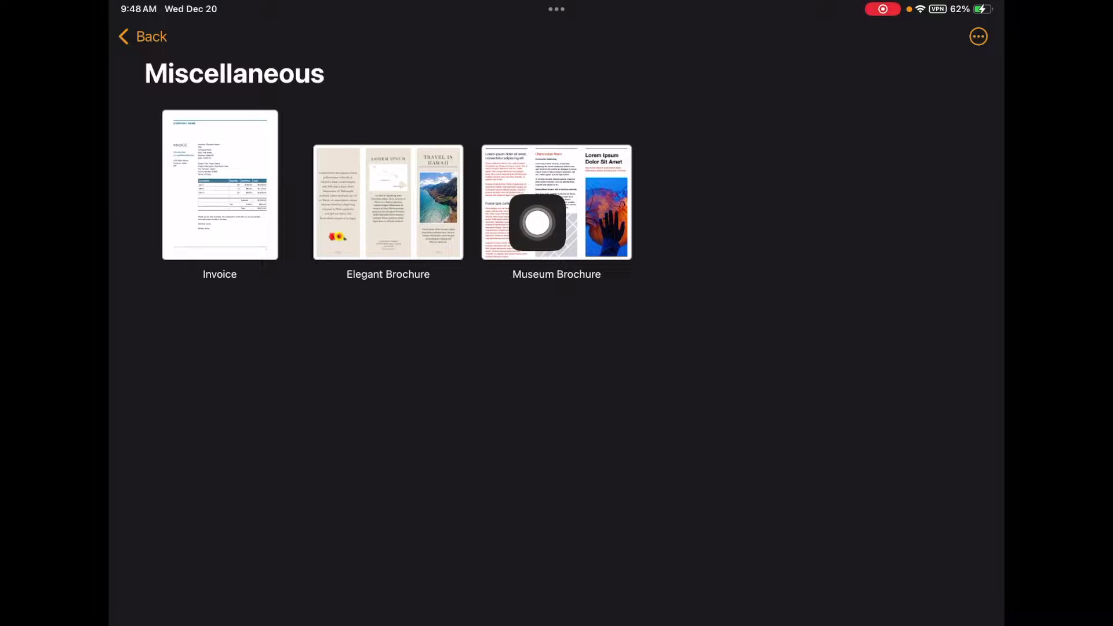
click(387, 202)
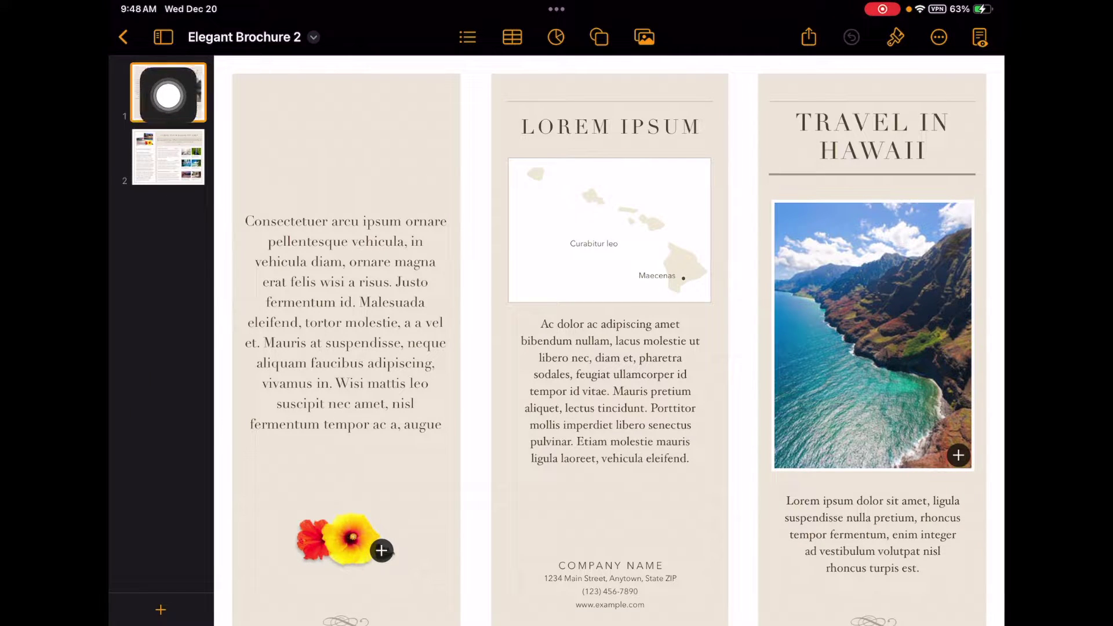
key(Down)
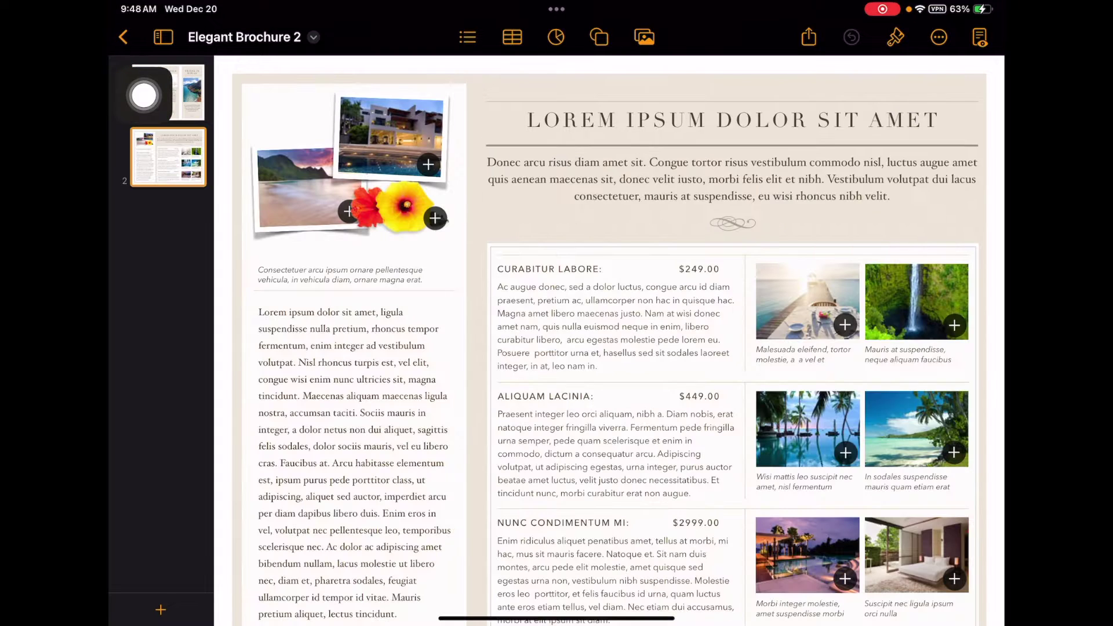
key(Up)
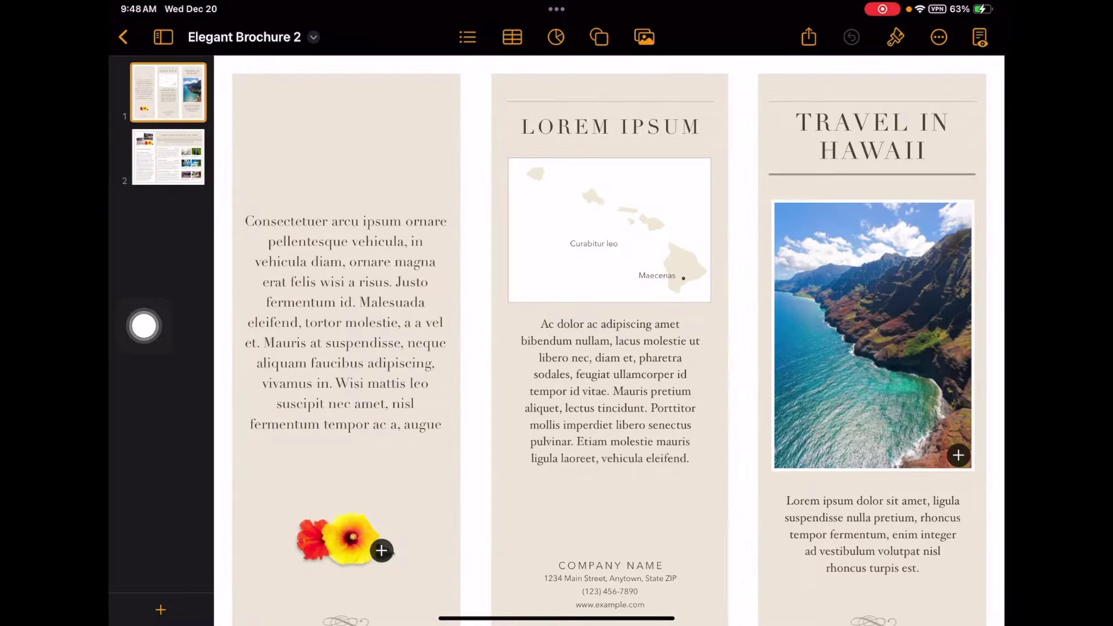
key(Down)
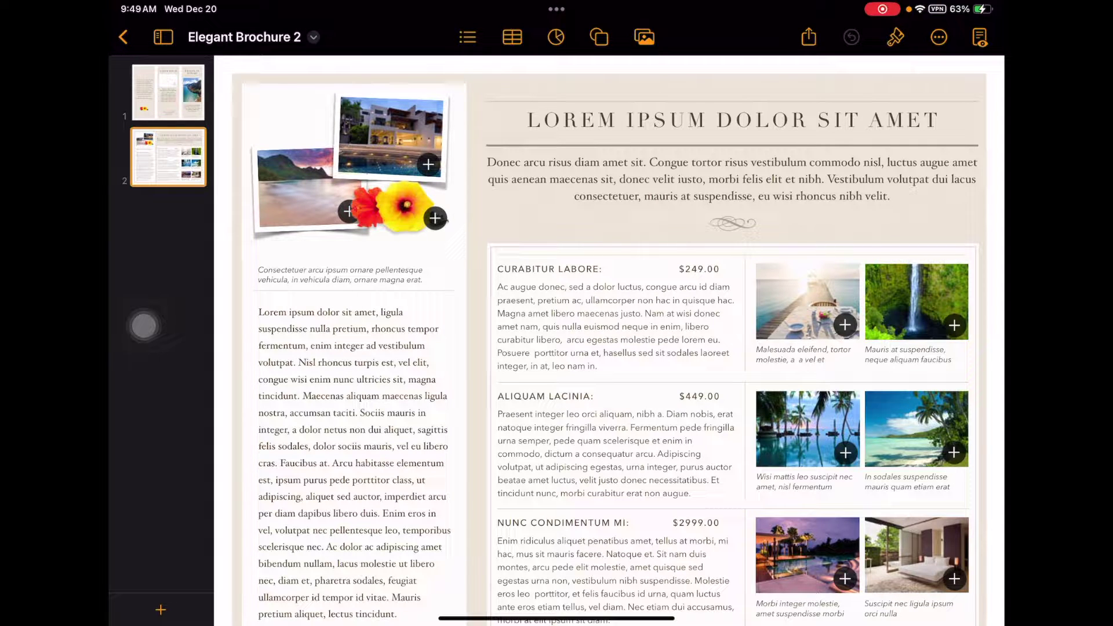
key(Up)
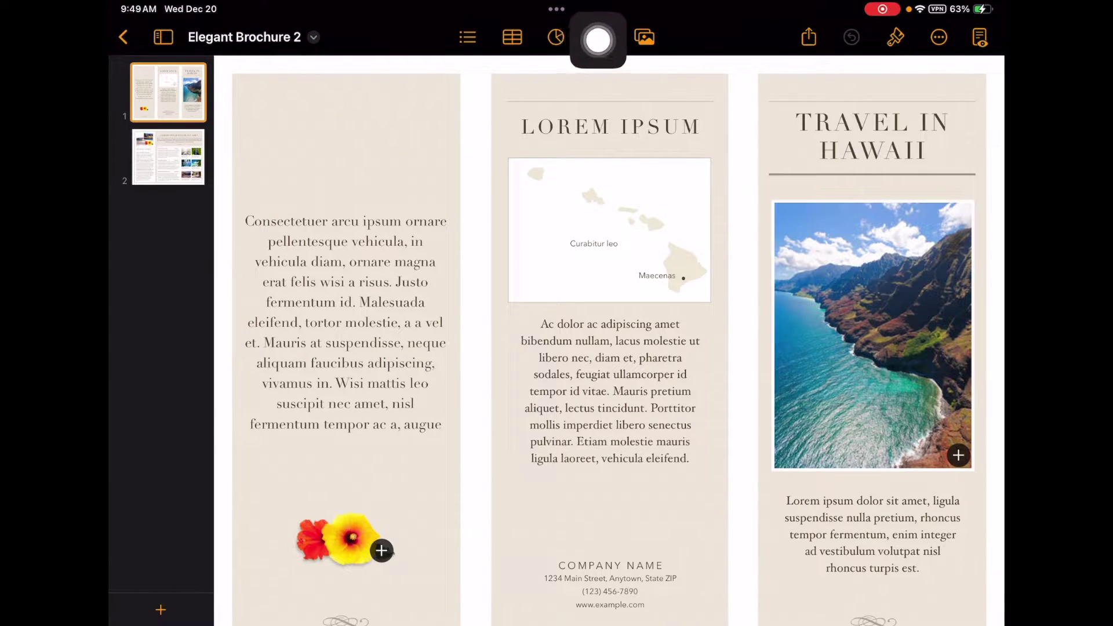
Browse the shape categories, search for "Dog" and insert the dachshund shape.
click(599, 36)
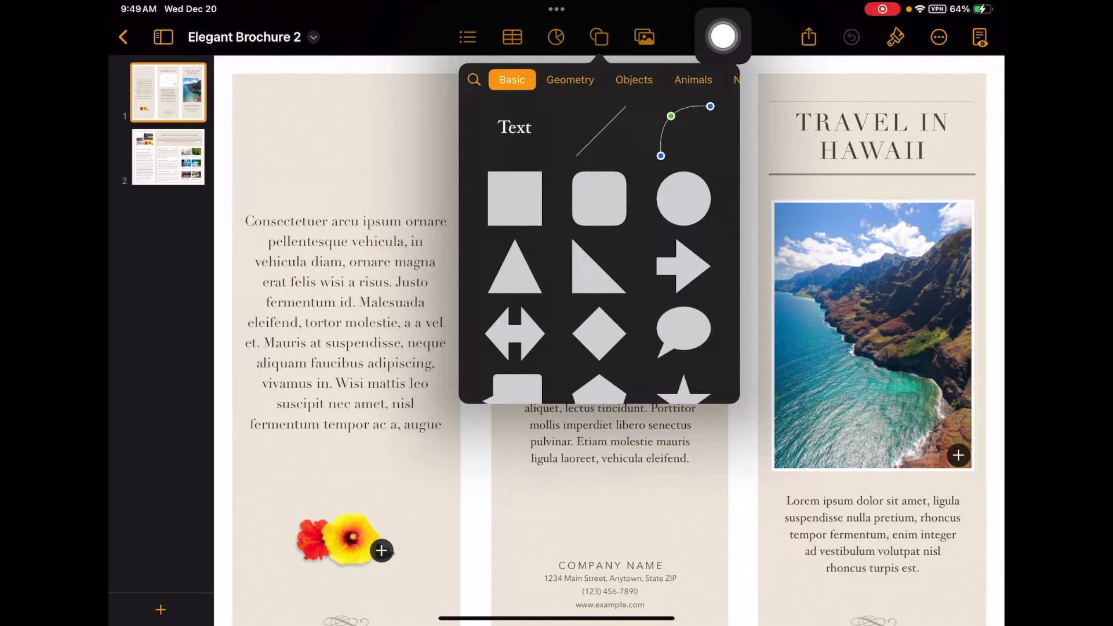
scroll(600, 79, right, 3)
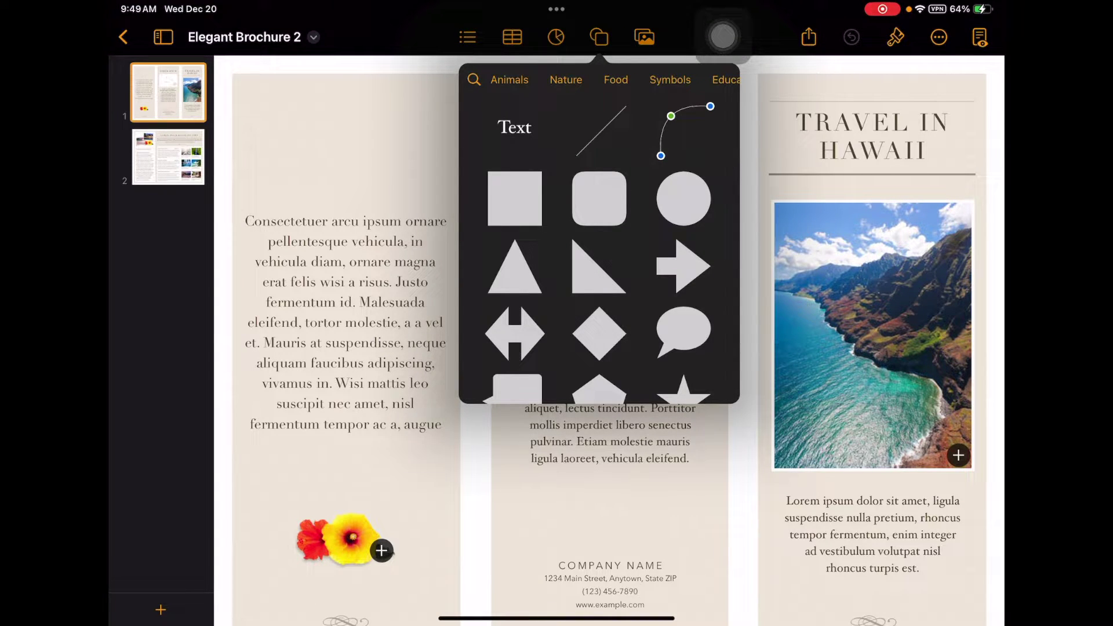
click(670, 79)
click(678, 78)
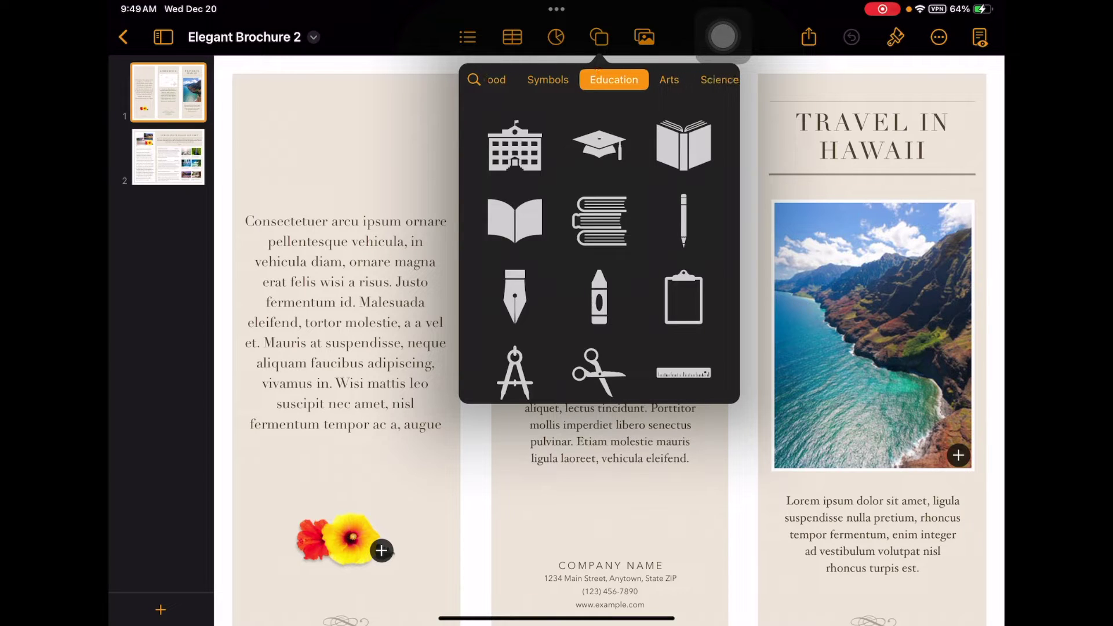
click(669, 79)
scroll(599, 252, down, 3)
scroll(599, 253, down, 3)
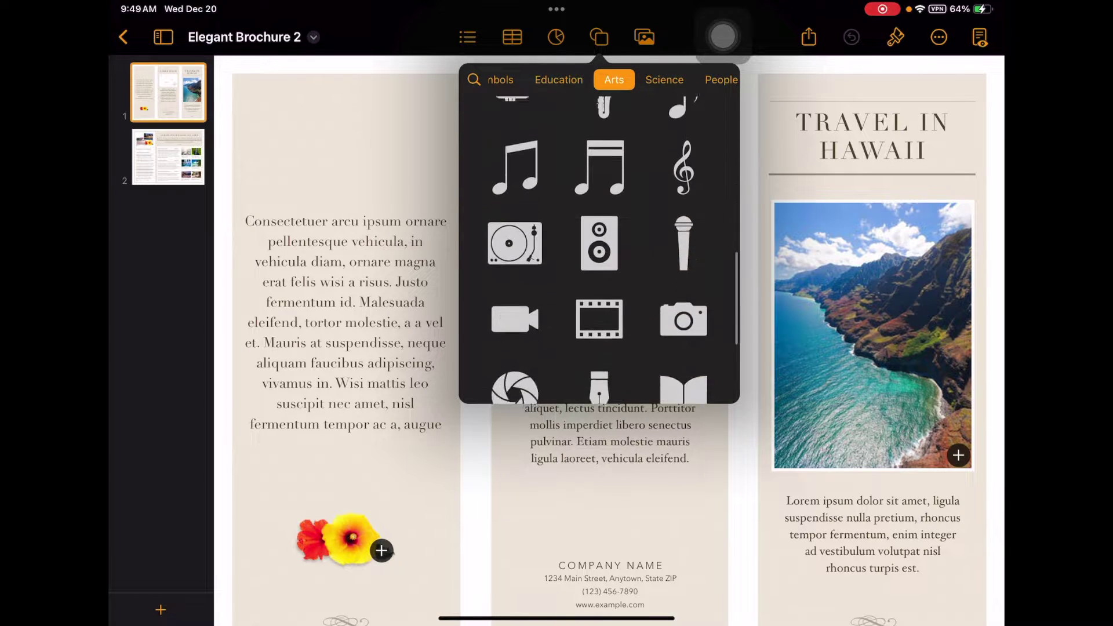
scroll(599, 252, down, 3)
scroll(599, 252, up, 3)
scroll(599, 253, up, 3)
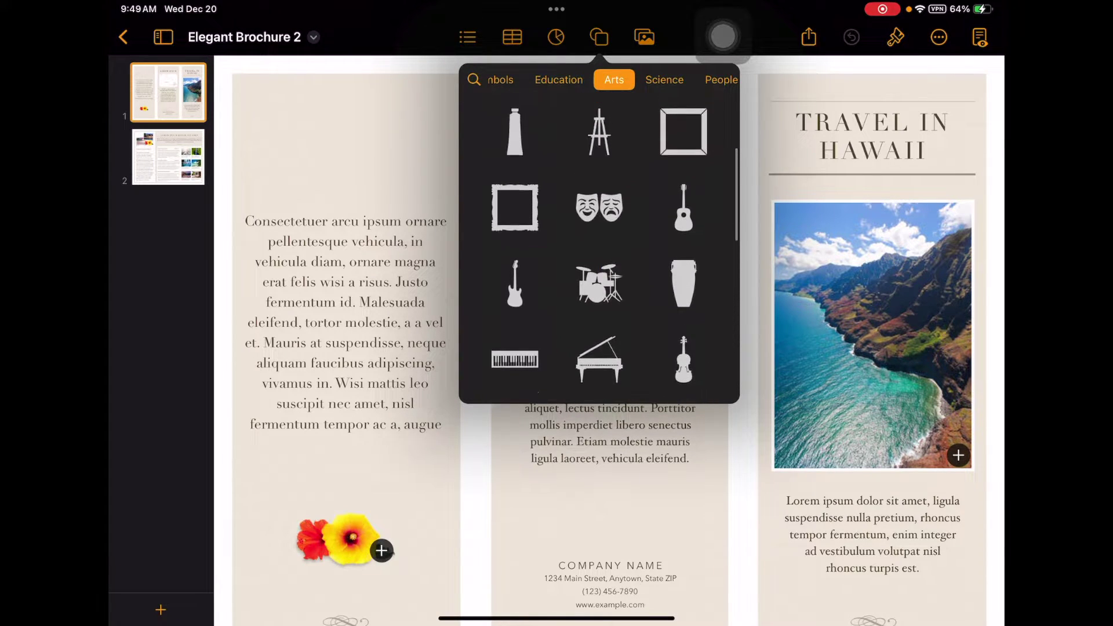
scroll(599, 235, up, 3)
scroll(599, 236, up, 2)
click(565, 80)
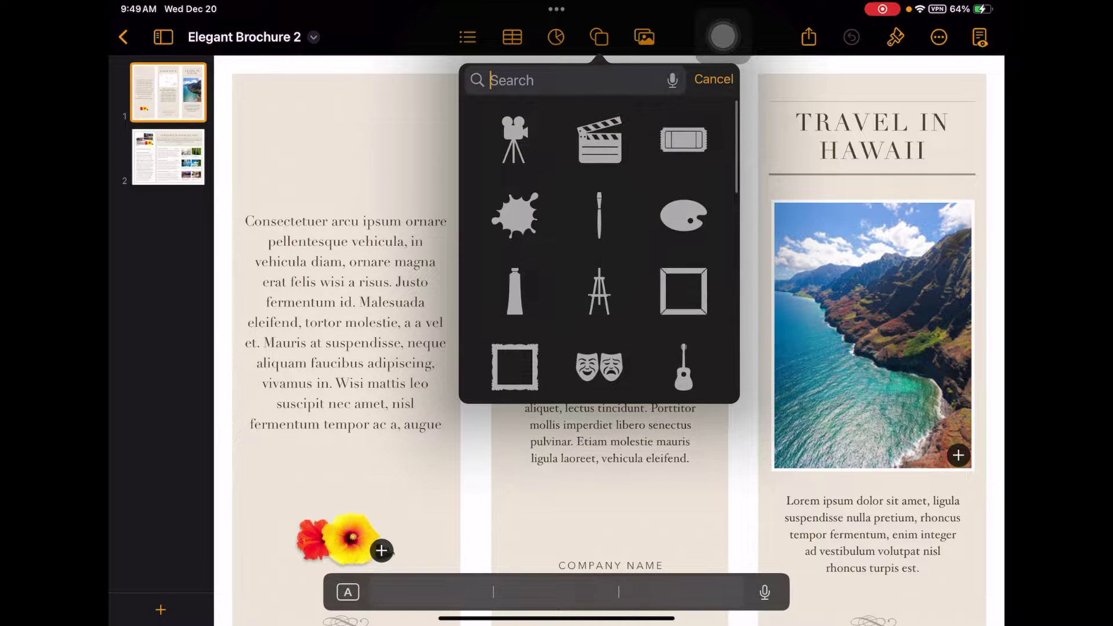
text(Dog)
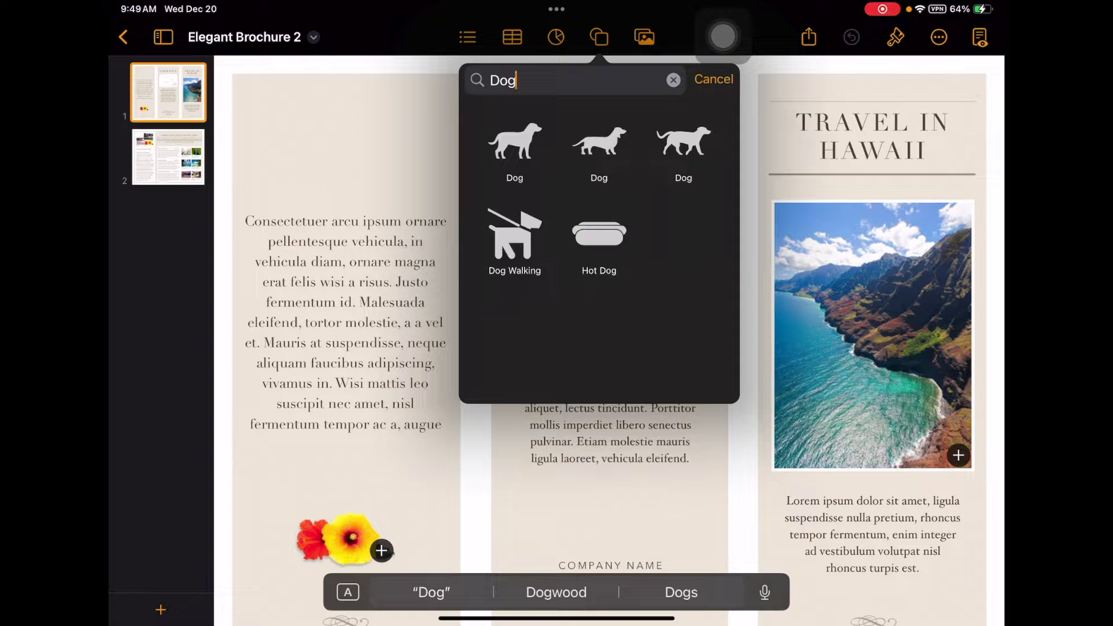
click(600, 142)
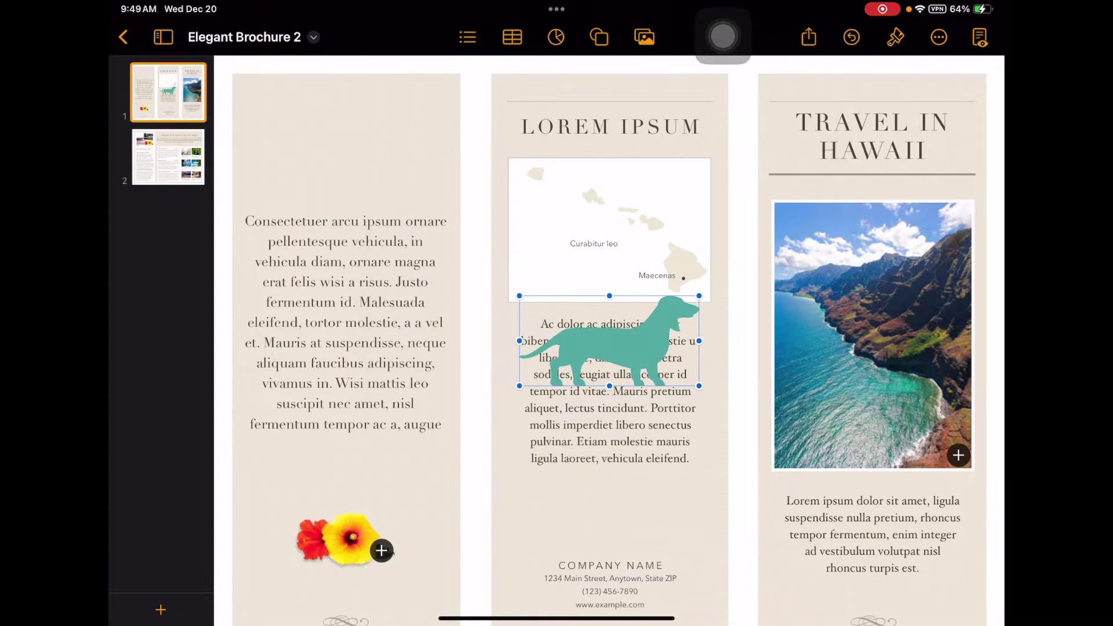
Move the dachshund shape to the top of the left column on page one.
drag(609, 340, 346, 137)
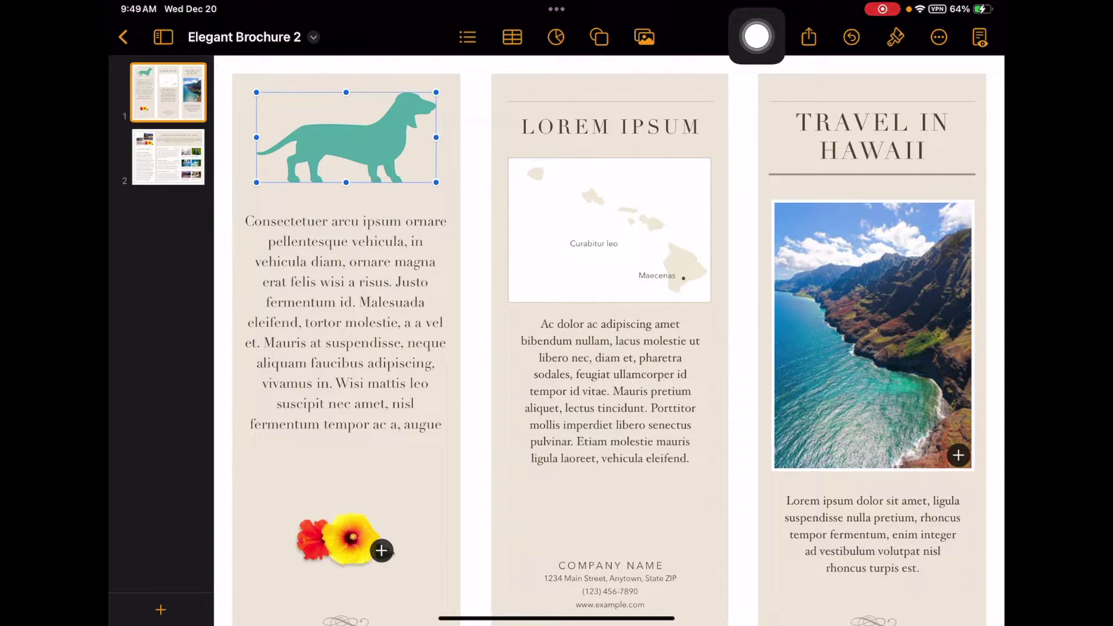
click(644, 37)
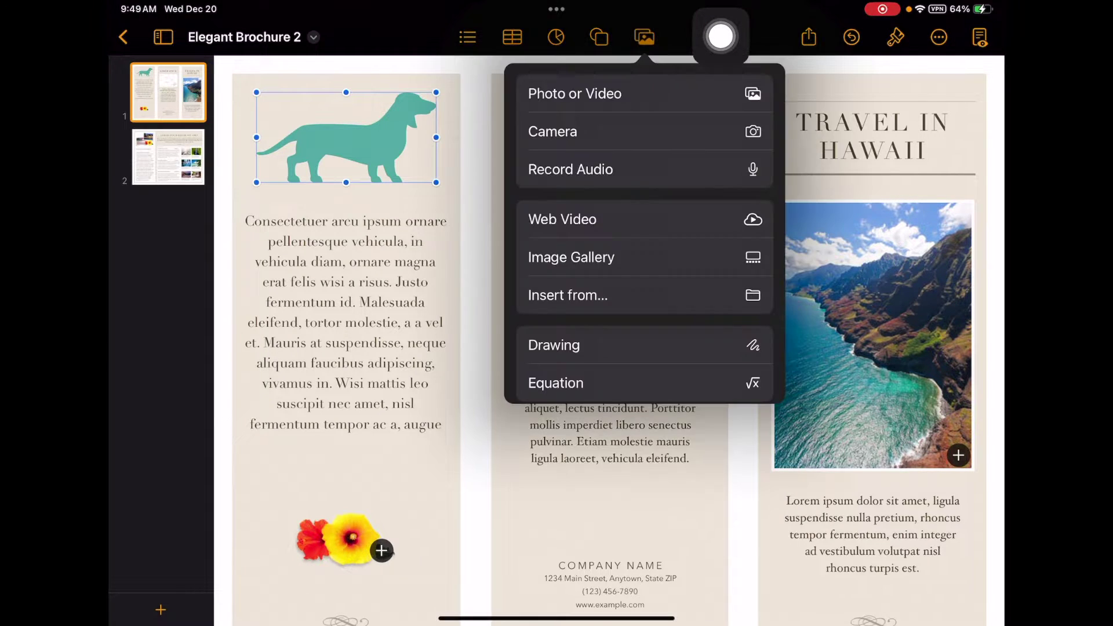
Insert the red-and-black J image from the photo library, shrink it and place it in the middle column.
click(575, 92)
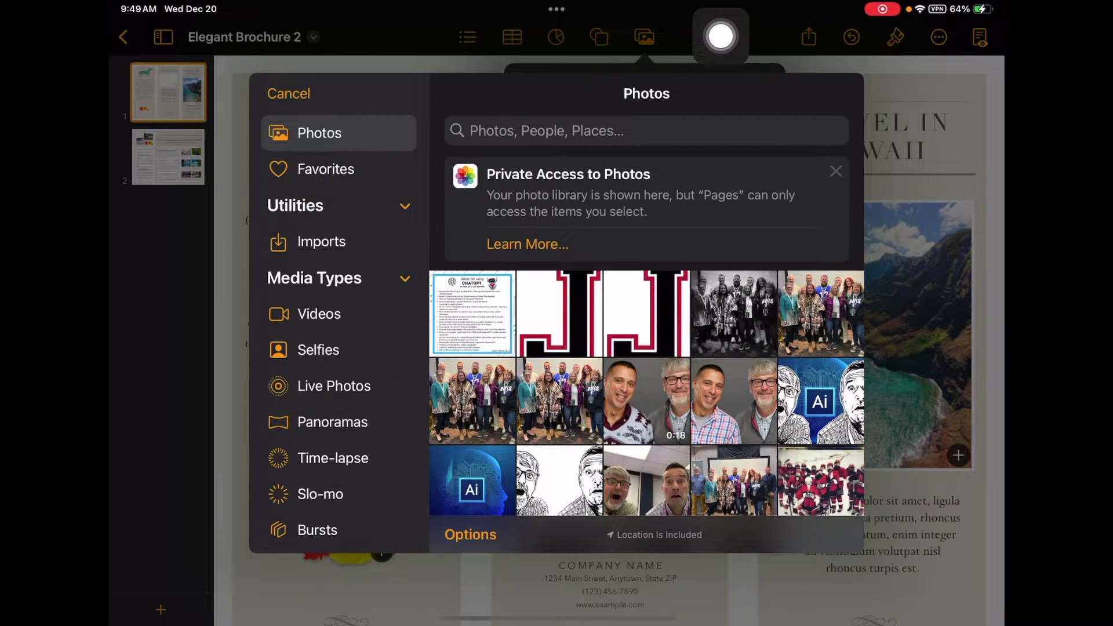
click(559, 314)
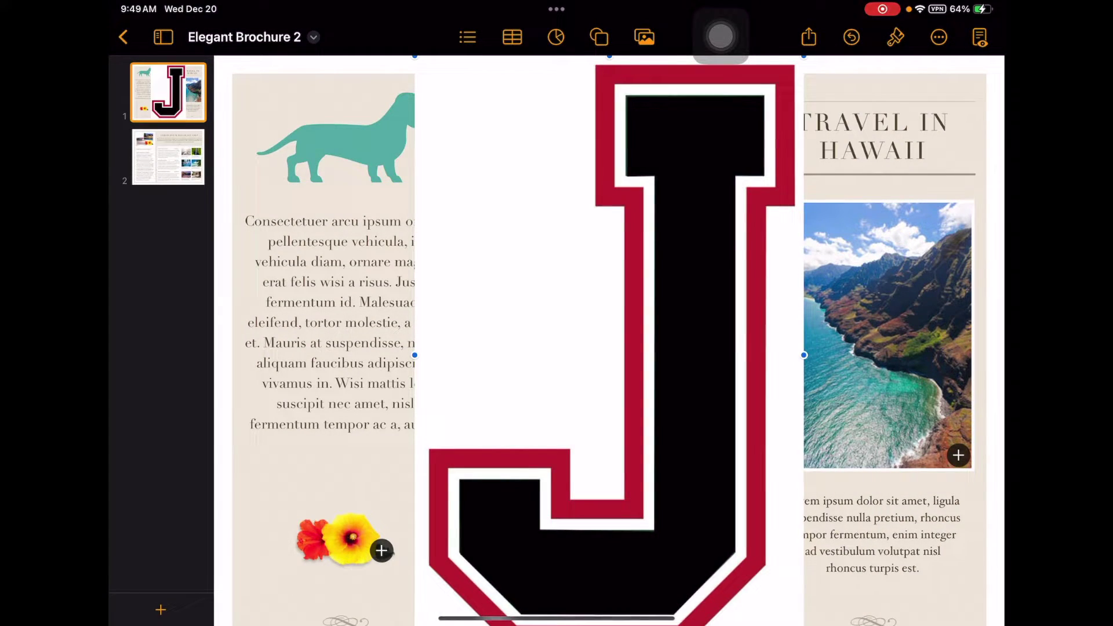
scroll(609, 340, down, 3)
click(608, 288)
drag(755, 59, 576, 332)
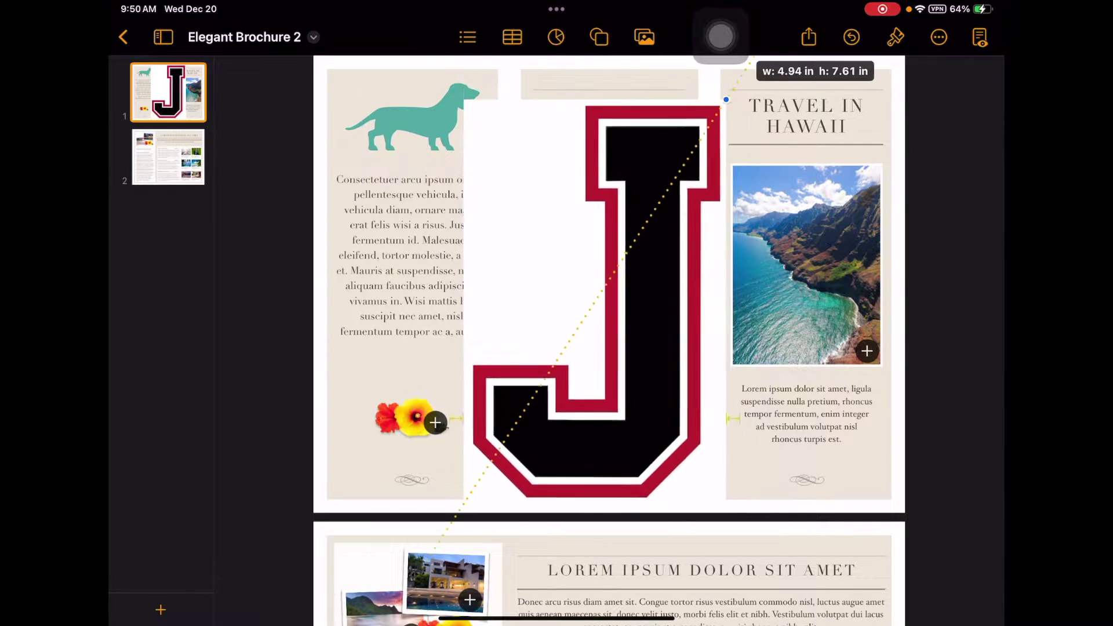
drag(520, 417, 605, 339)
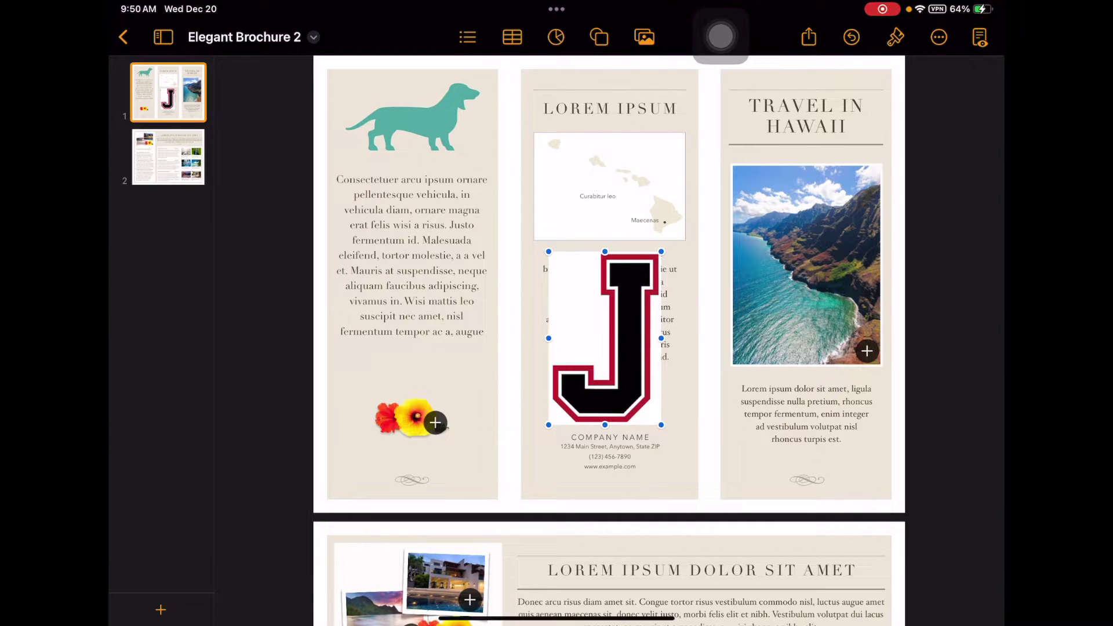
Start the Camera media option, leave to the Home Screen, reopen Pages and bring the media choices back up.
click(644, 37)
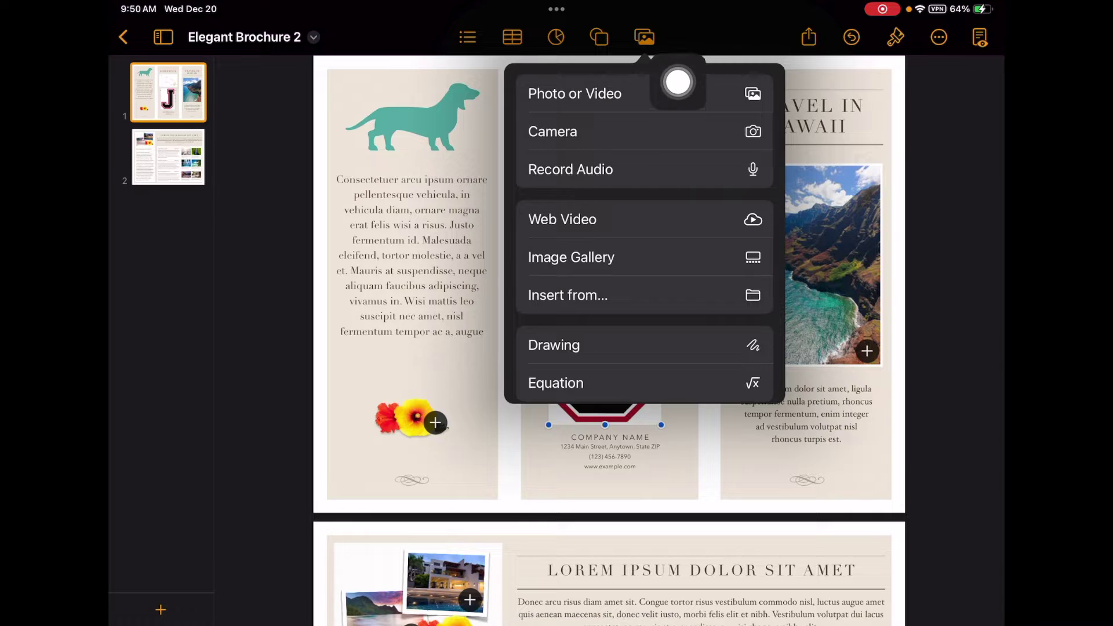
click(553, 131)
key(super+h)
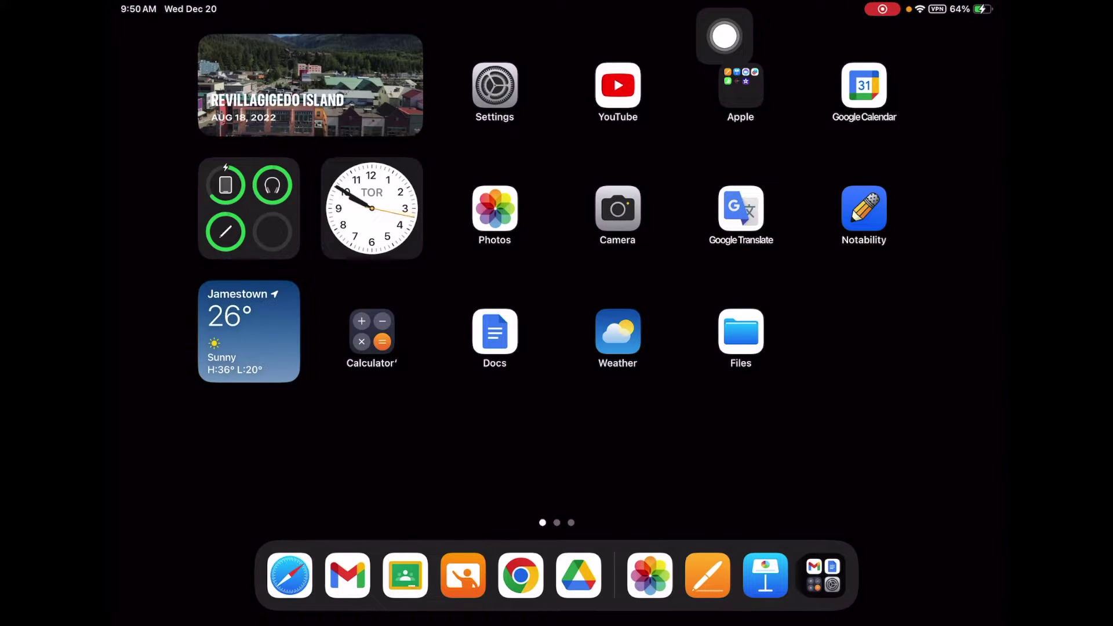
click(707, 575)
click(645, 36)
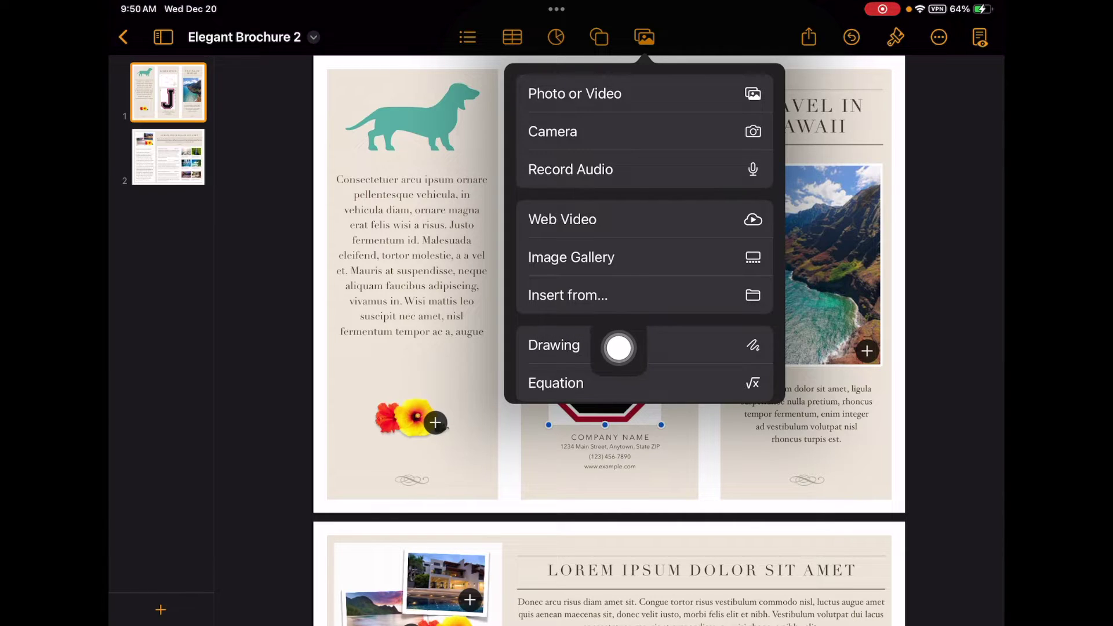
Draw a blue freehand zigzag with the blue pen over the left column's text and finish the drawing.
click(618, 347)
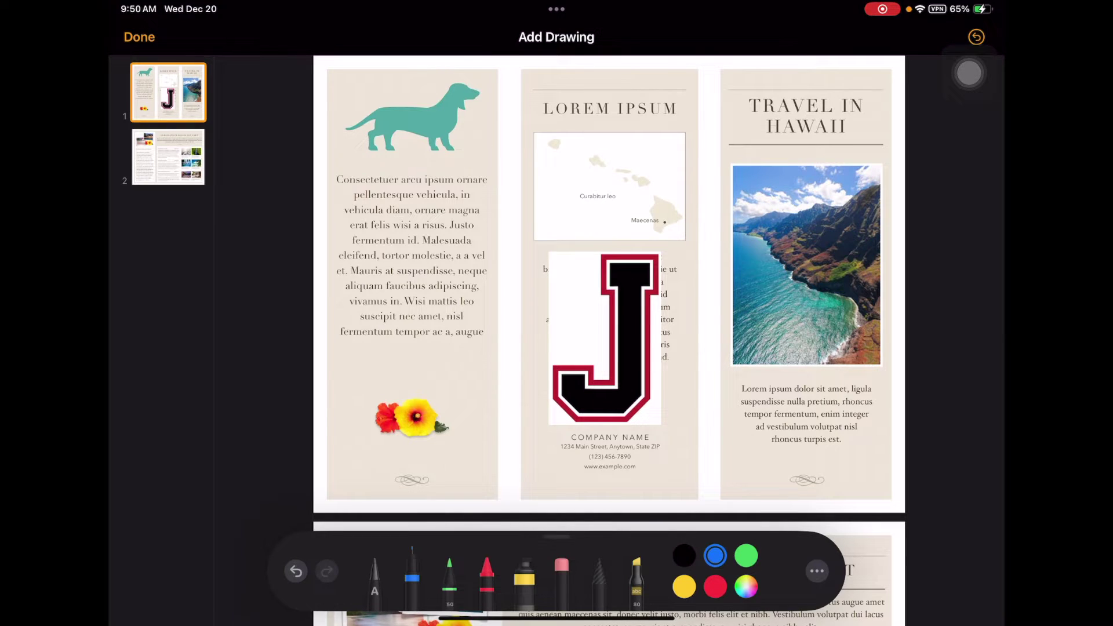
click(412, 575)
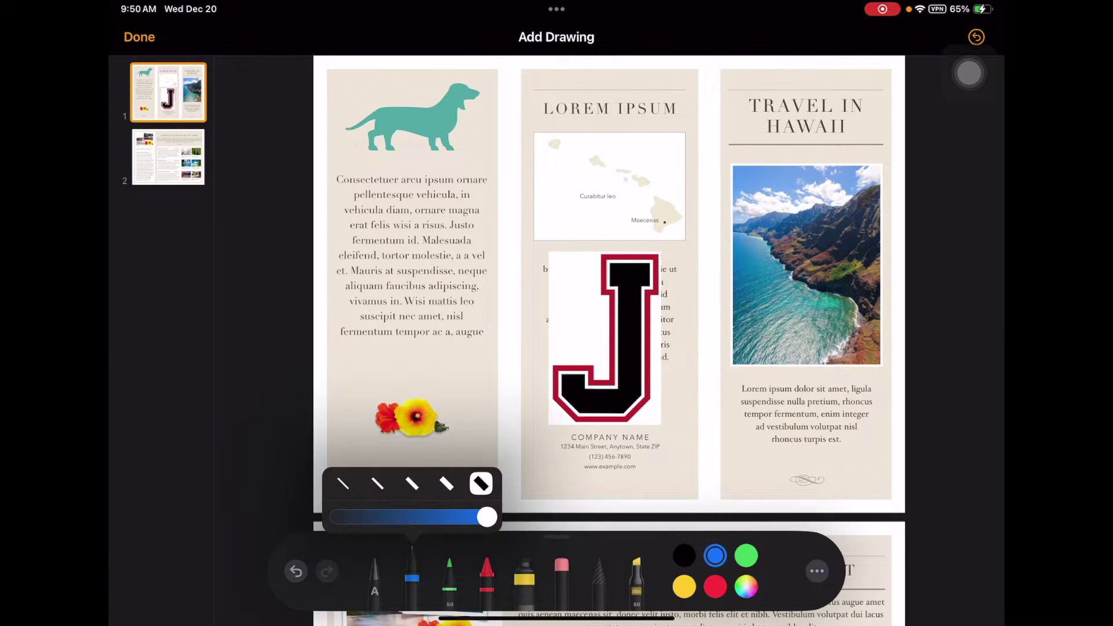
drag(383, 250, 452, 361)
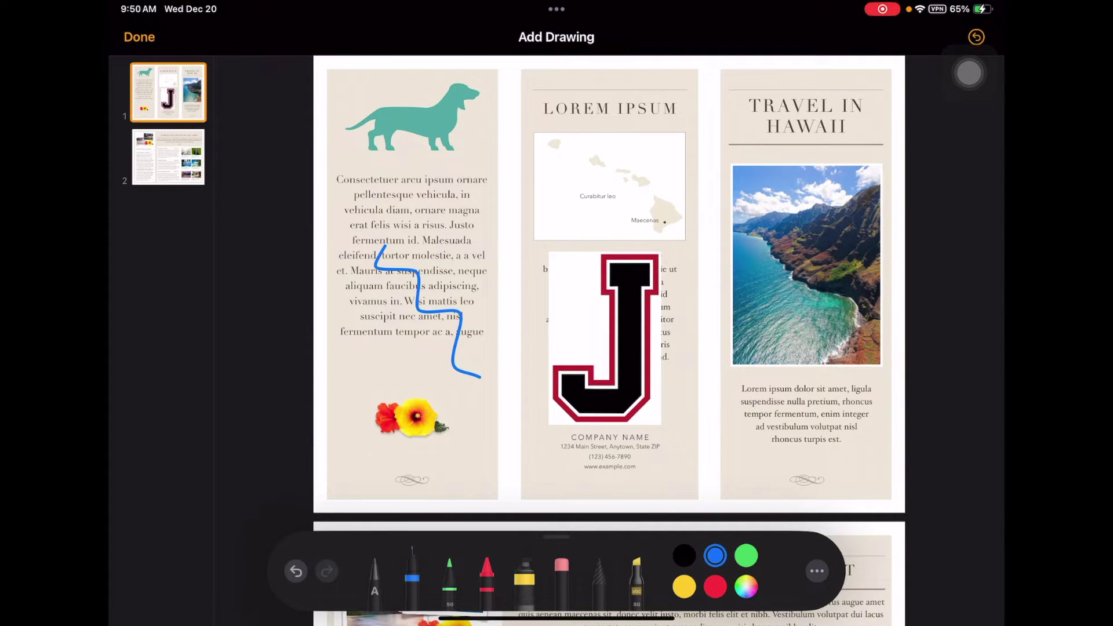
click(139, 37)
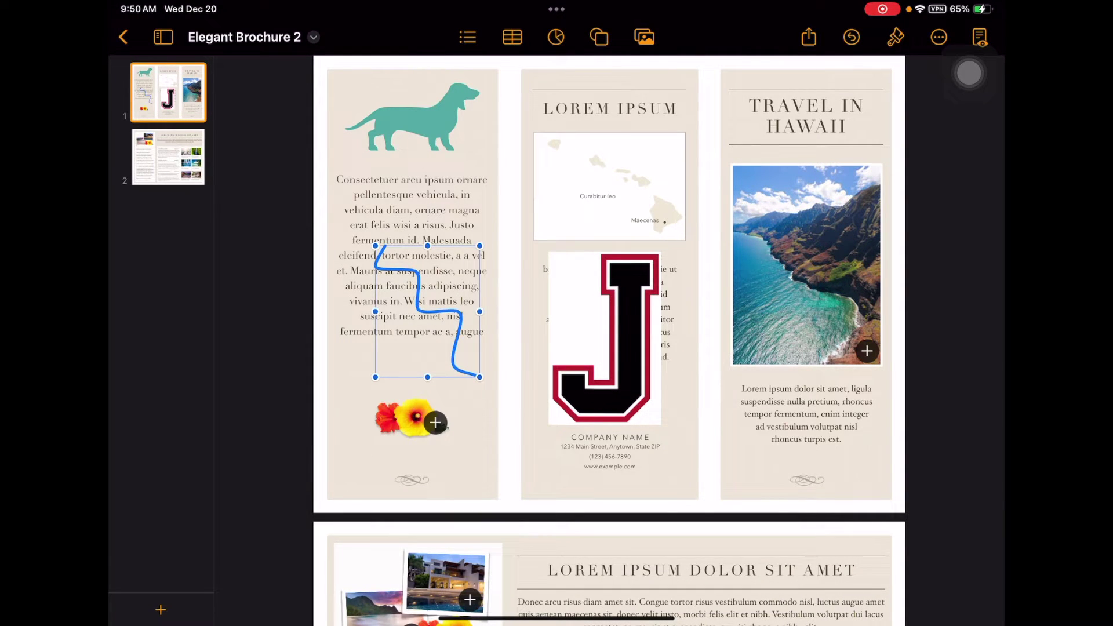
Select the LOREM IPSUM DOLOR SIT AMET heading box on page 2, delete it, and select the paragraph below.
key(Escape)
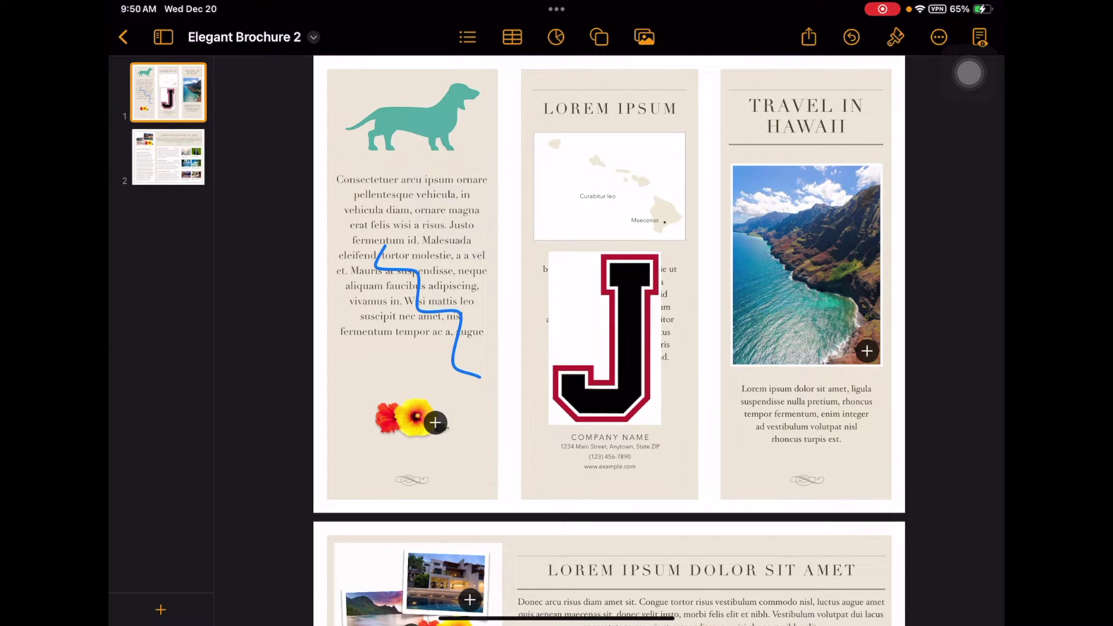
scroll(609, 339, down, 5)
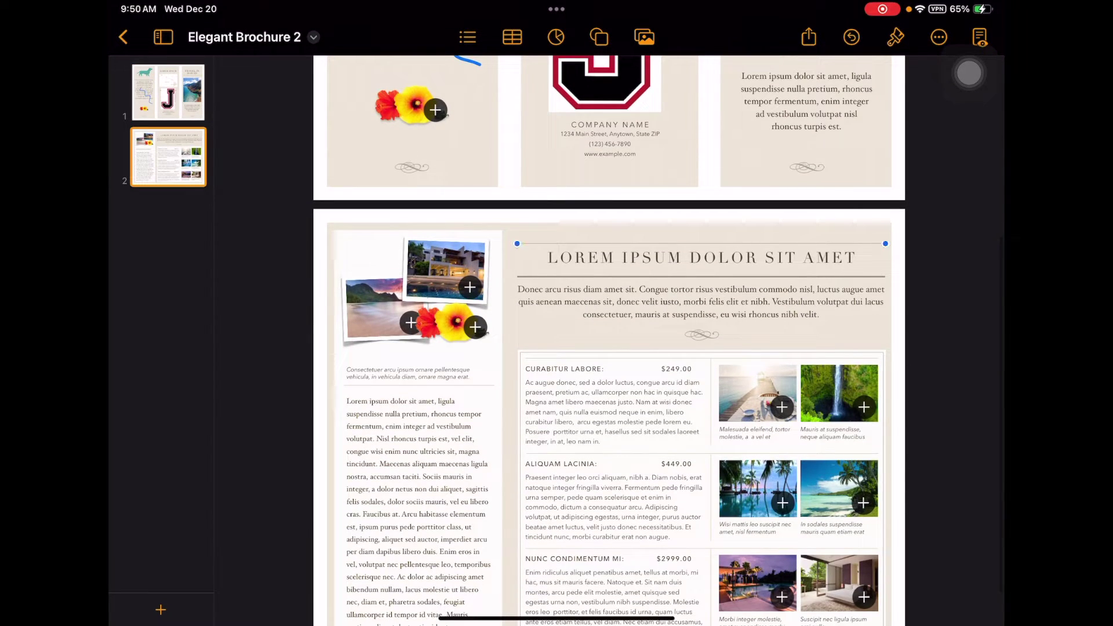
click(701, 243)
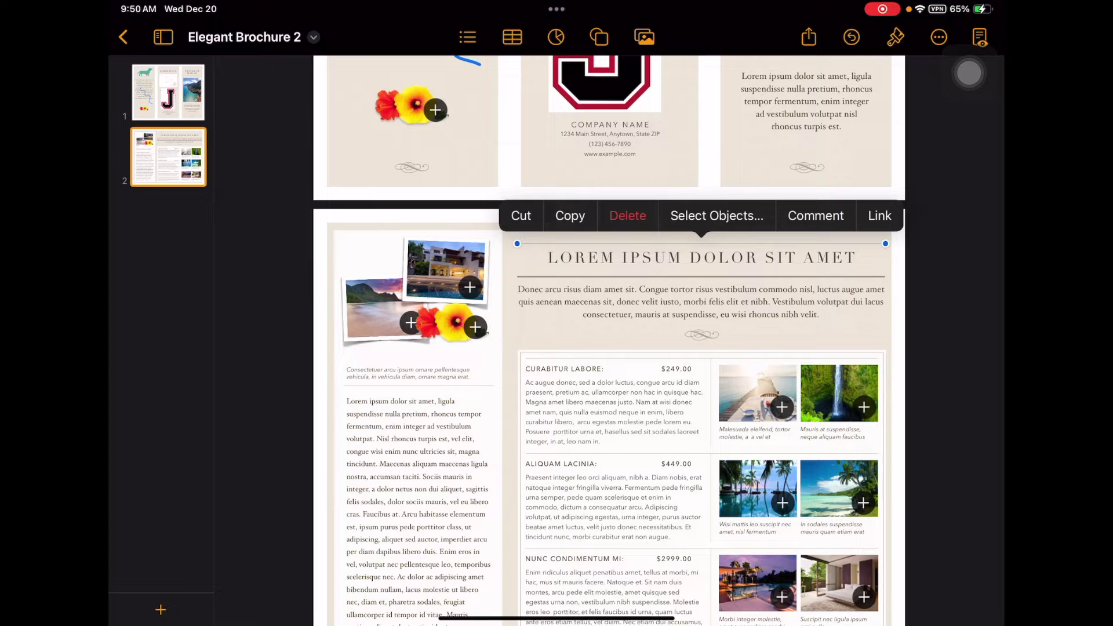
click(701, 258)
mouse_move(700, 258)
mouse_down()
mouse_move(724, 258)
mouse_move(701, 258)
mouse_up()
click(701, 257)
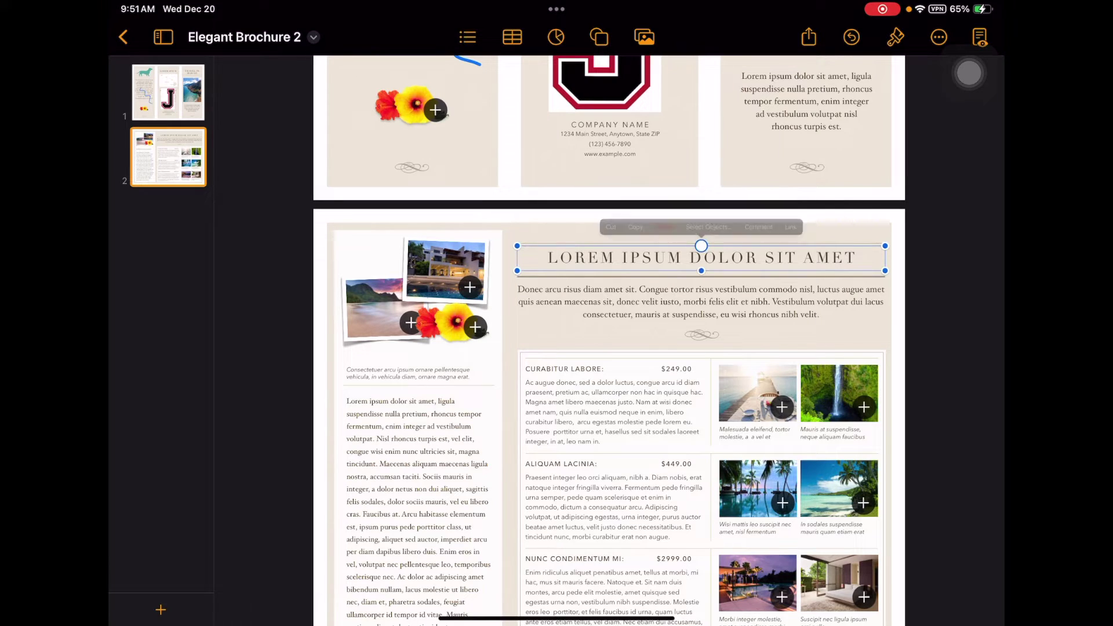
click(701, 257)
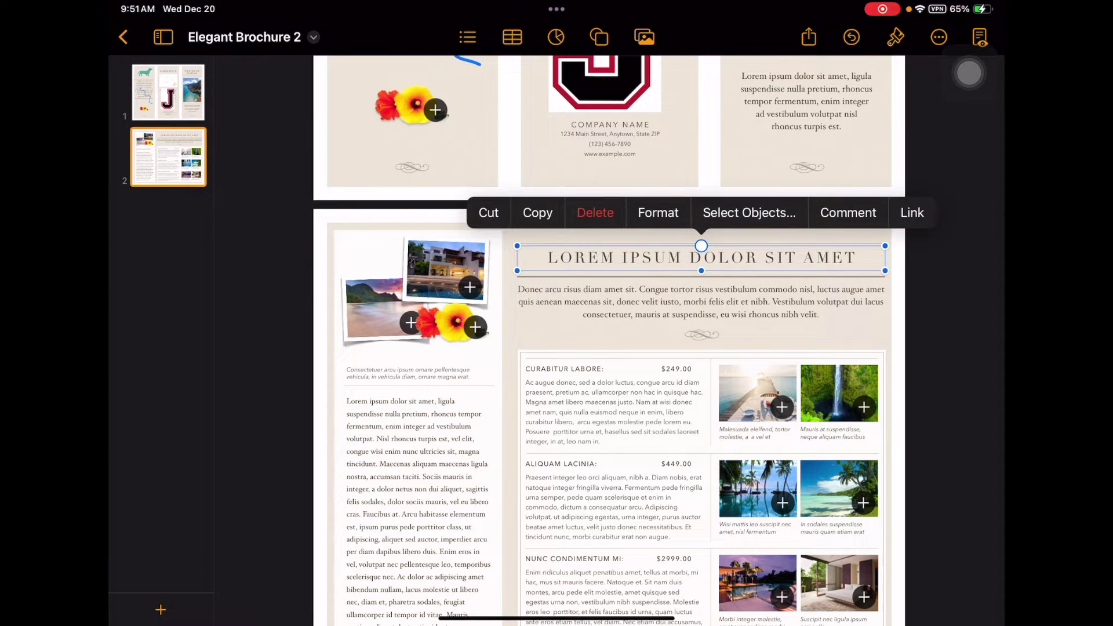
click(594, 213)
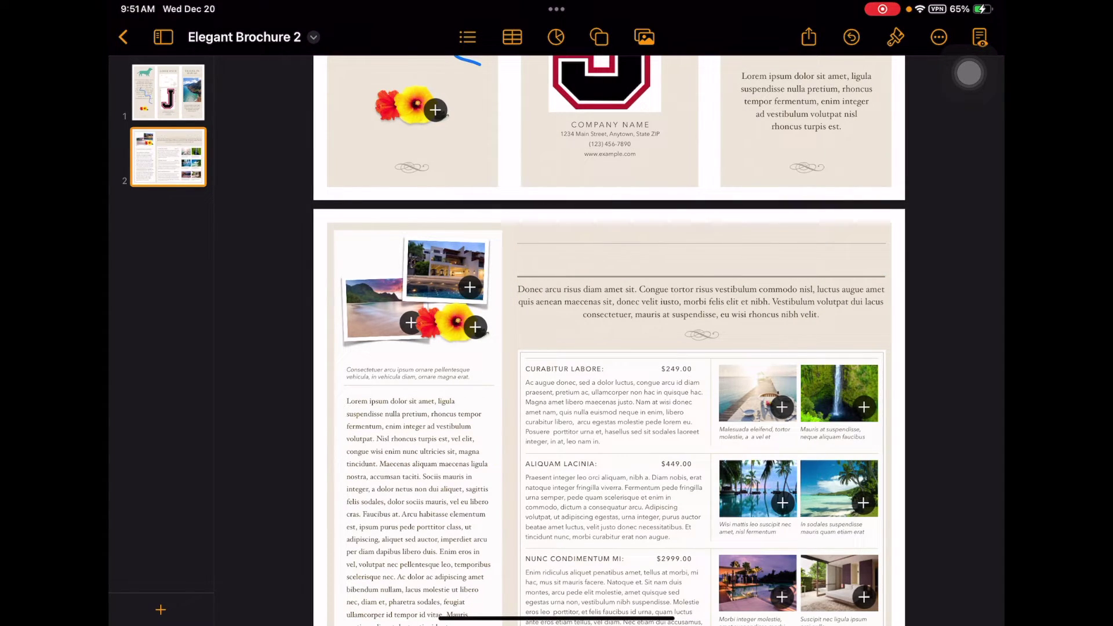
click(701, 301)
Edit the page 2 intro paragraph, raise its size to 22 pt and change its font to Hiragino Sans.
double_click(701, 301)
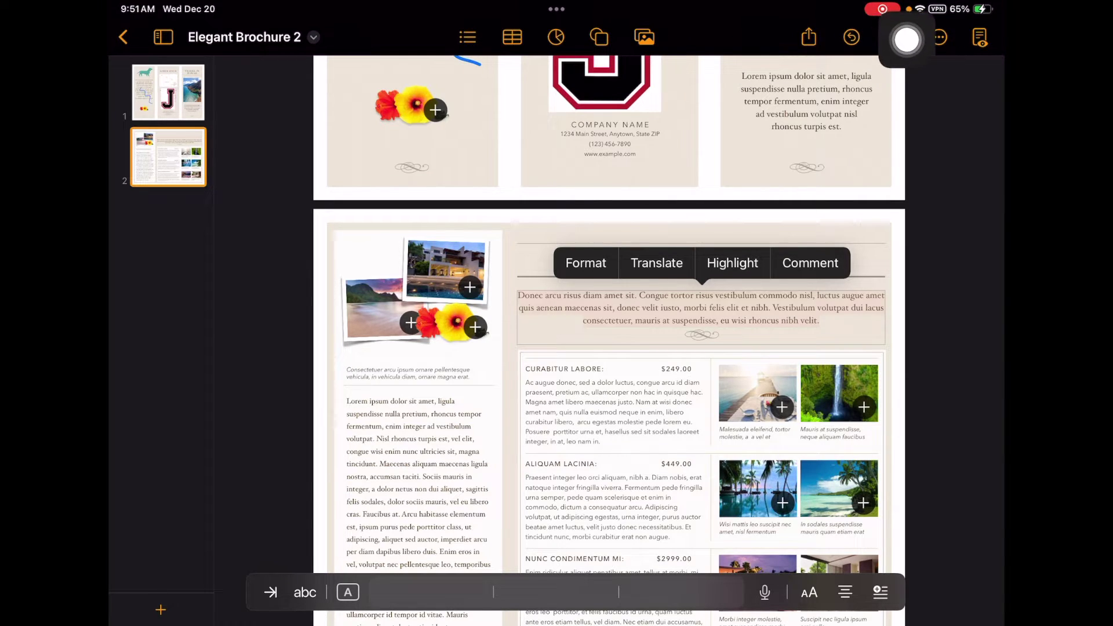
click(895, 37)
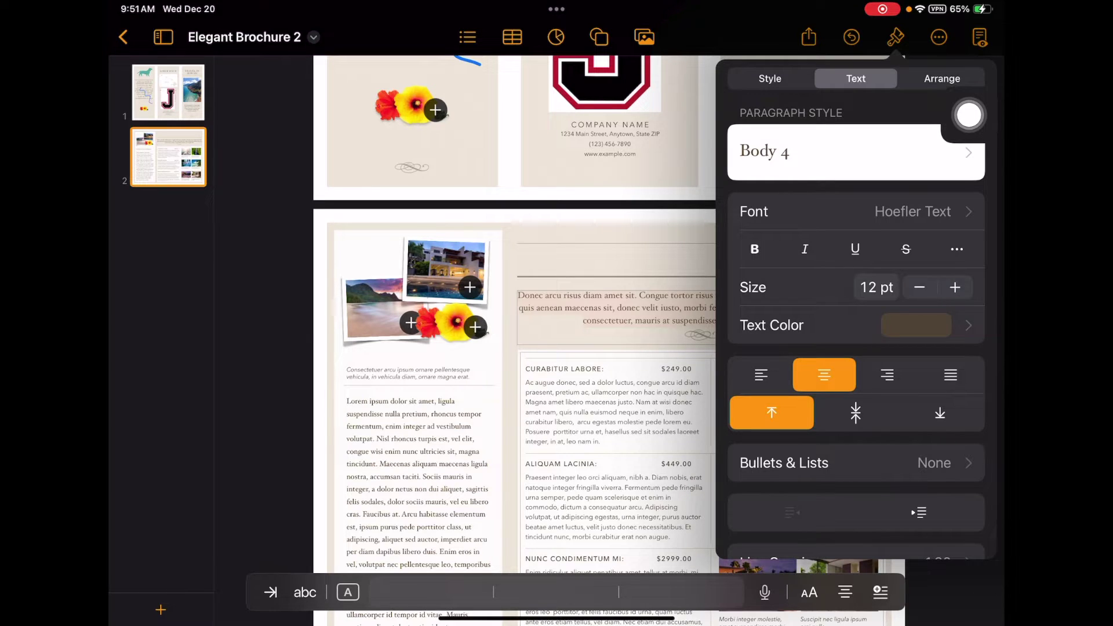
key(super+plus)
key(super+plus)
key(super+plus)
key(super+plus)
key(super+plus)
key(super+plus)
key(super+plus)
key(super+plus)
key(super+plus)
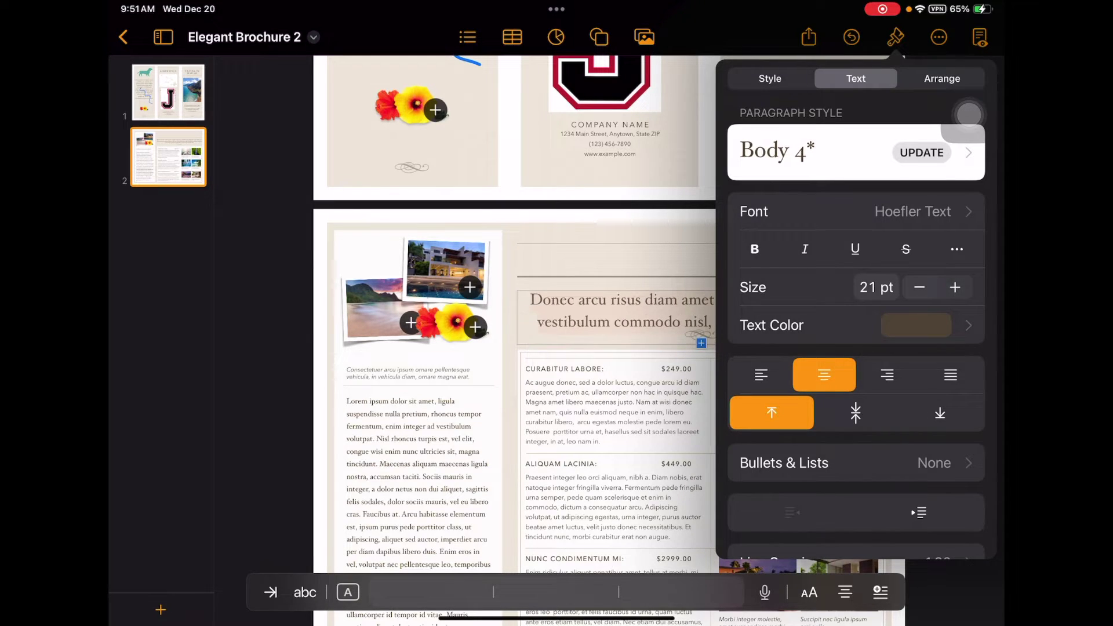
key(super+plus)
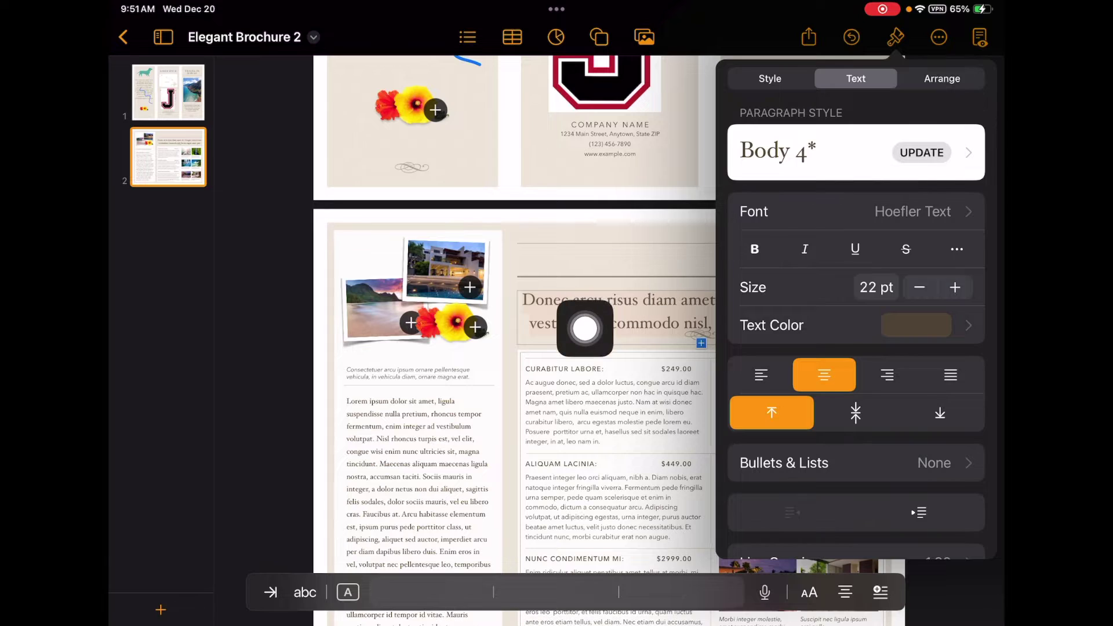
click(913, 211)
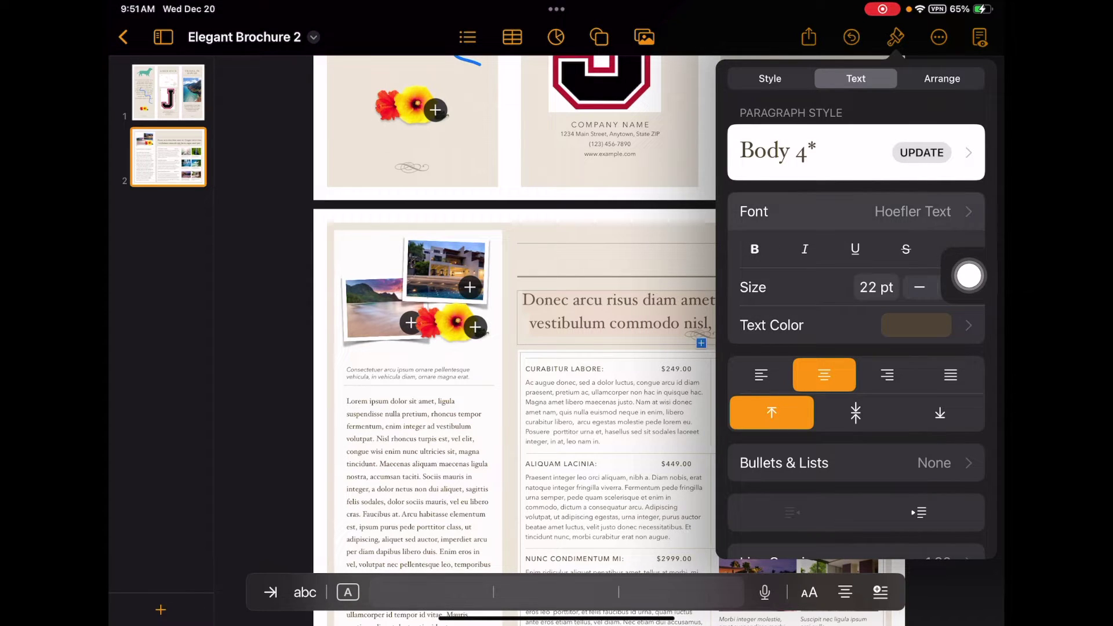
click(818, 289)
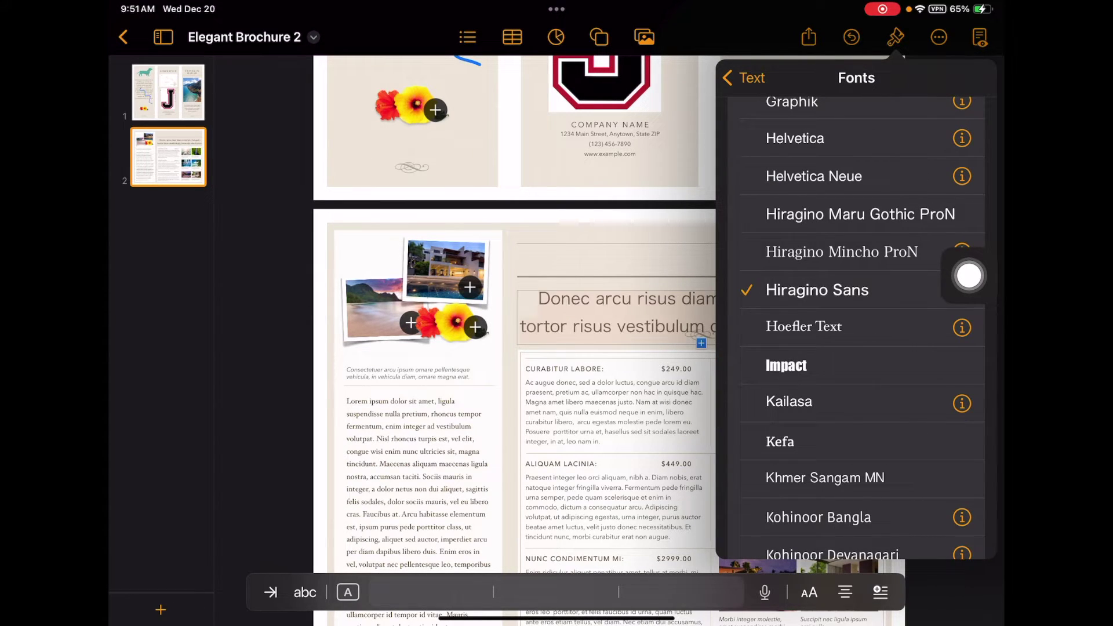
key(Escape)
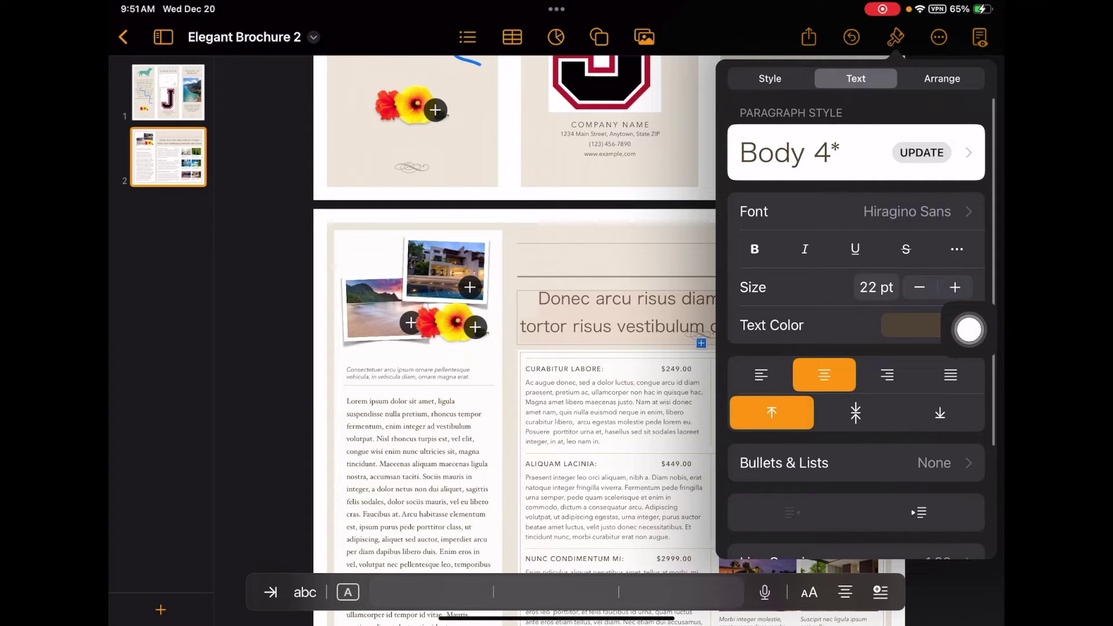
Colour the paragraph text dark purple from the preset text colours and close the formatting options.
click(910, 325)
click(855, 379)
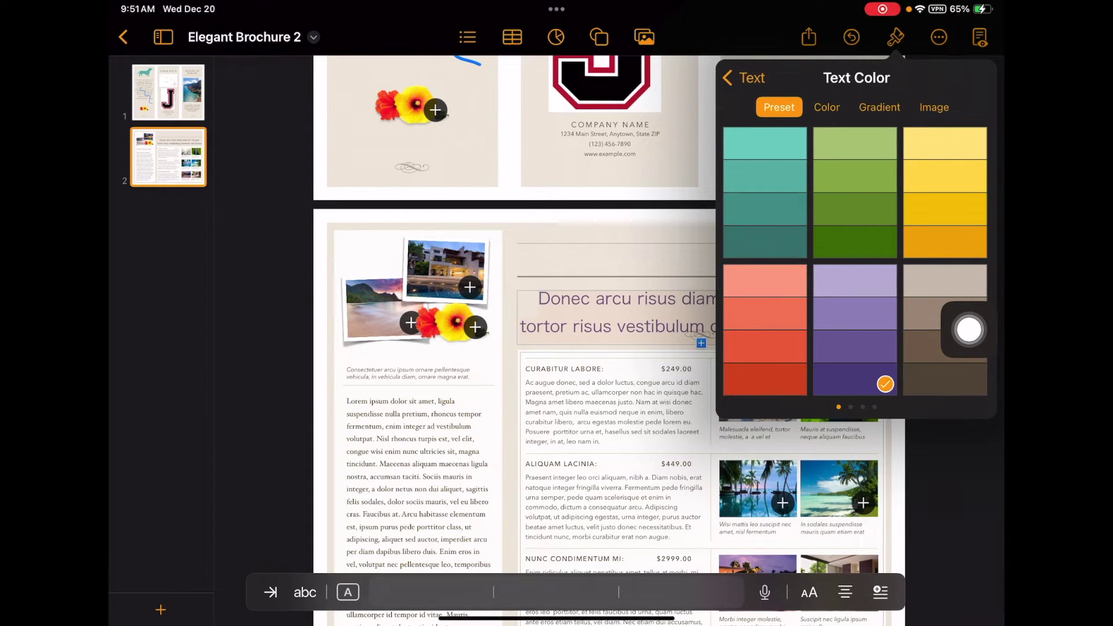
key(Escape)
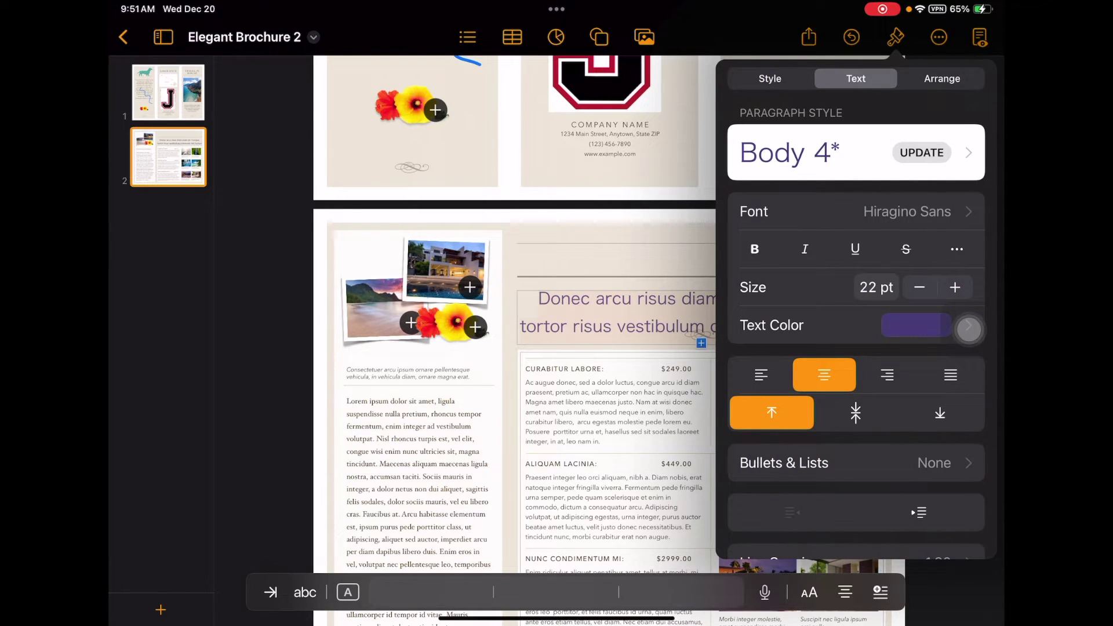
click(942, 78)
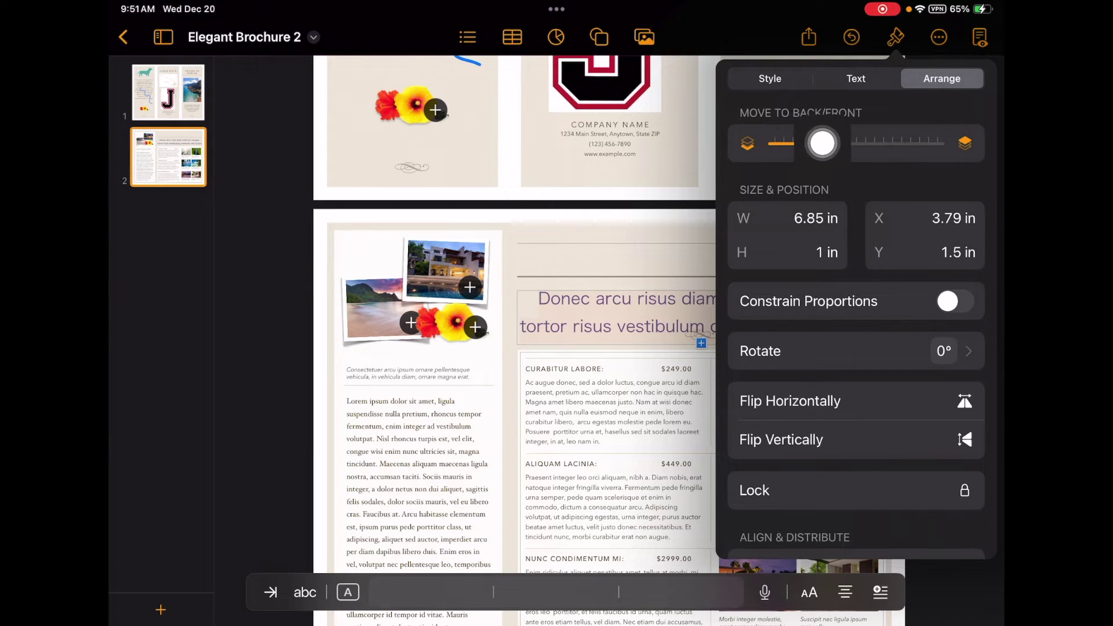
key(Escape)
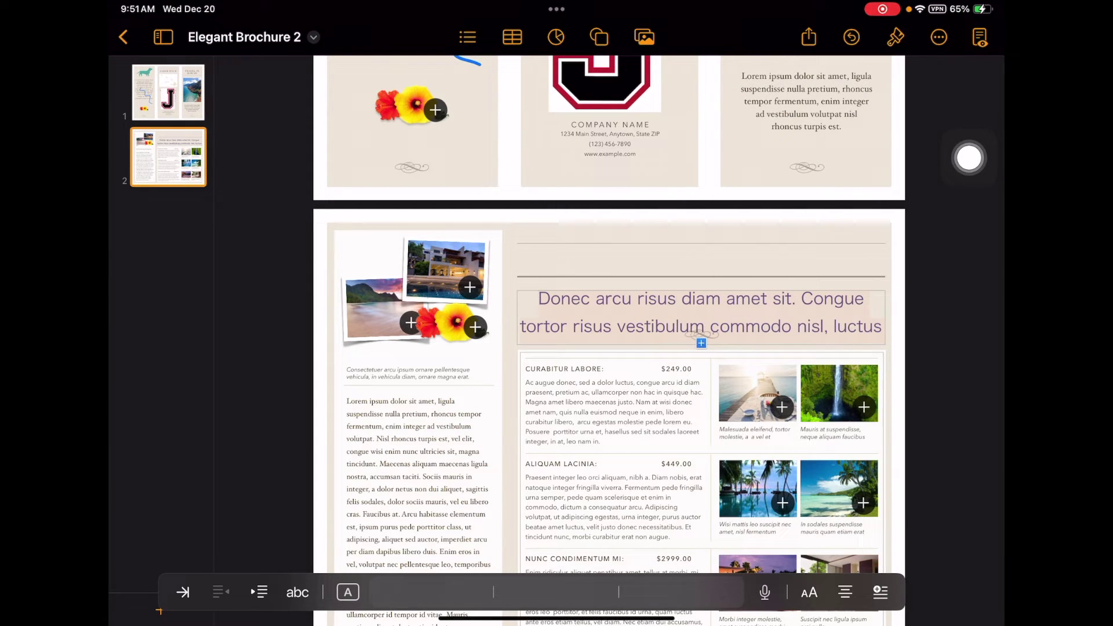
scroll(969, 157, up, 2)
Send the J image on page 1 to the back behind the middle column's text and remove its white background.
click(606, 174)
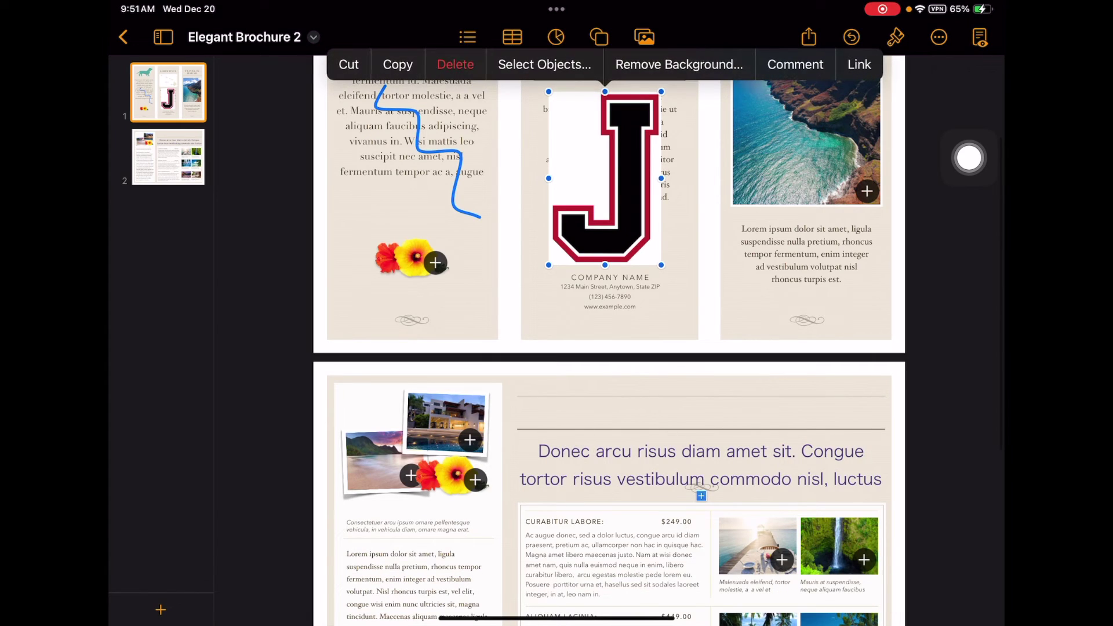
key(super+alt+i)
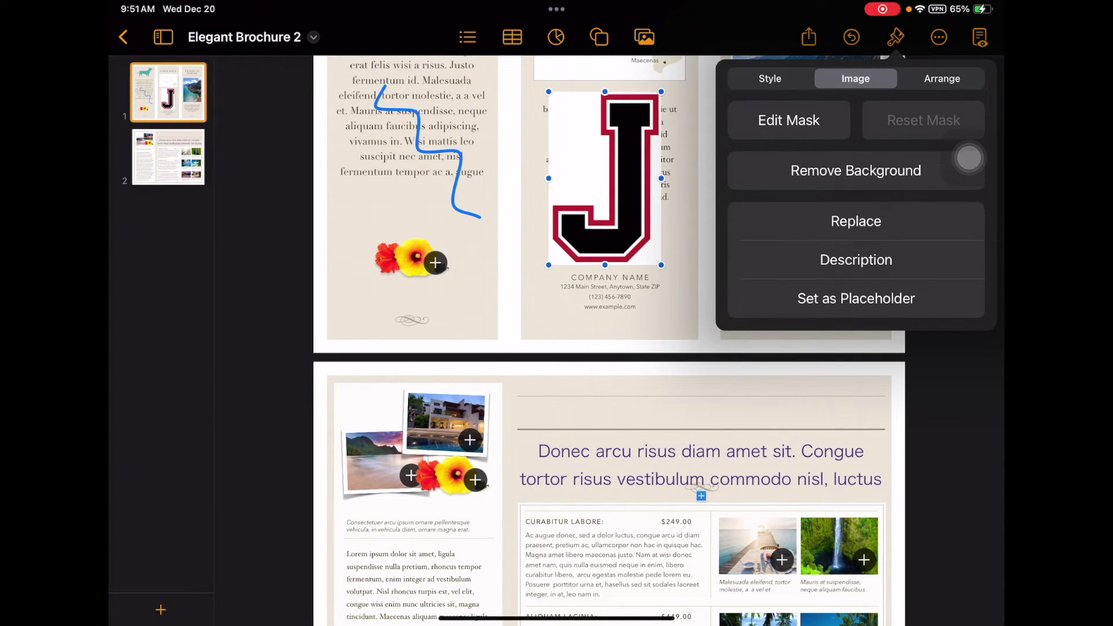
key(Right)
key(Left)
key(Left)
key(Left)
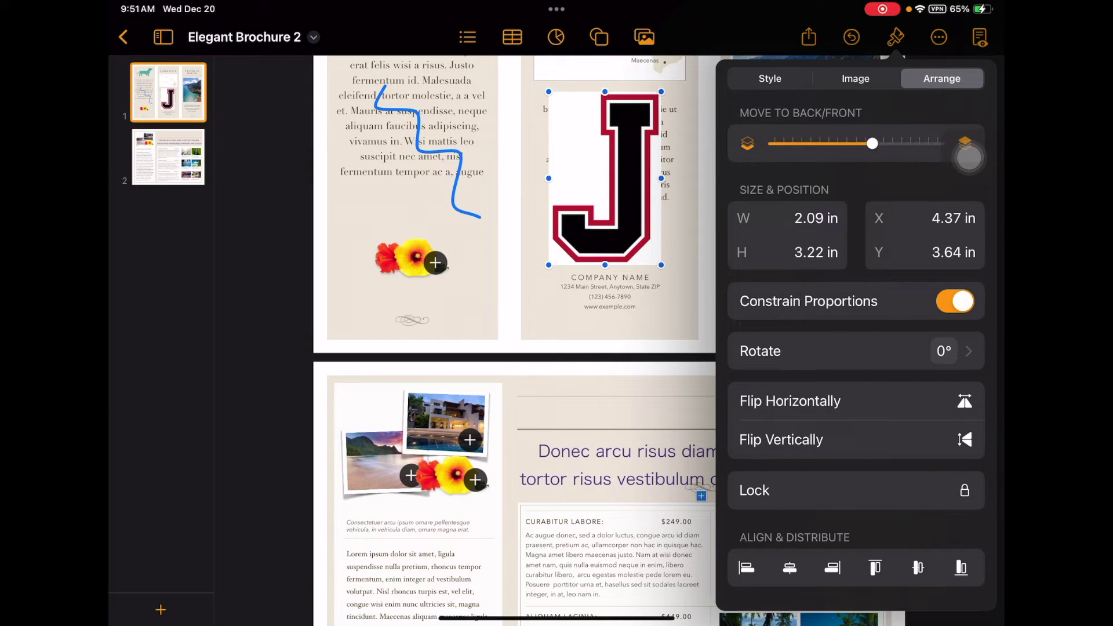
key(Left)
key(Left)
key(Left)
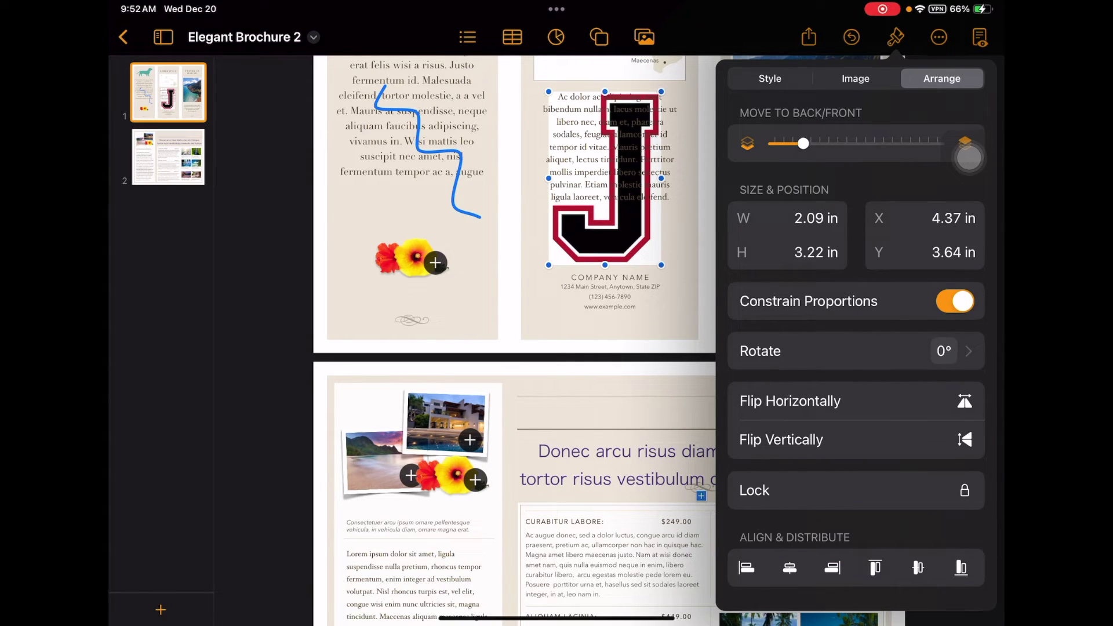
key(Left)
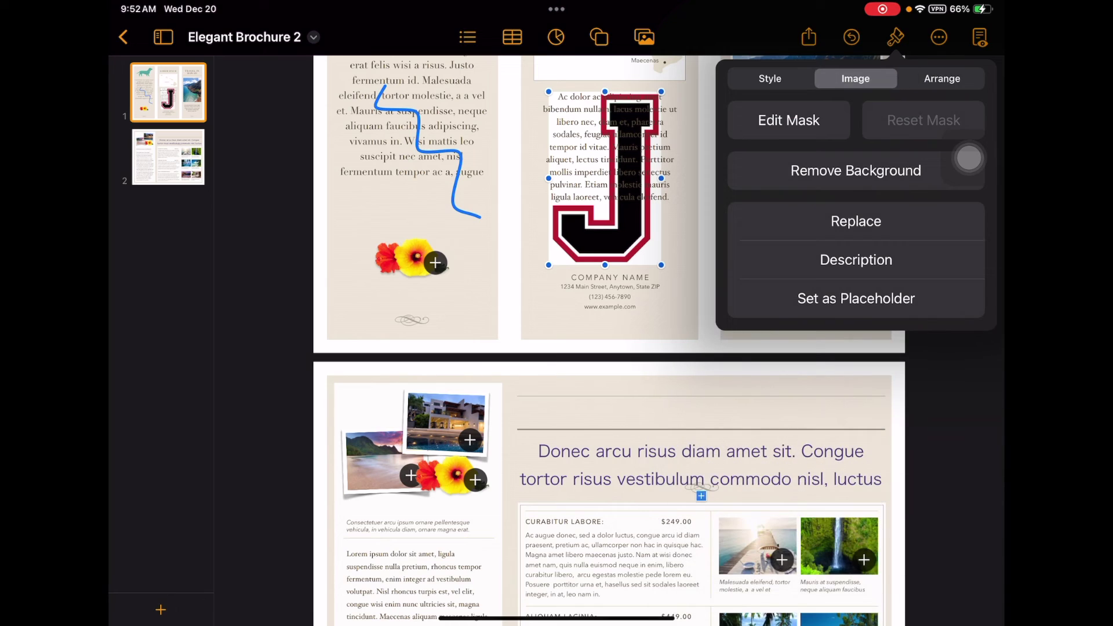
click(969, 158)
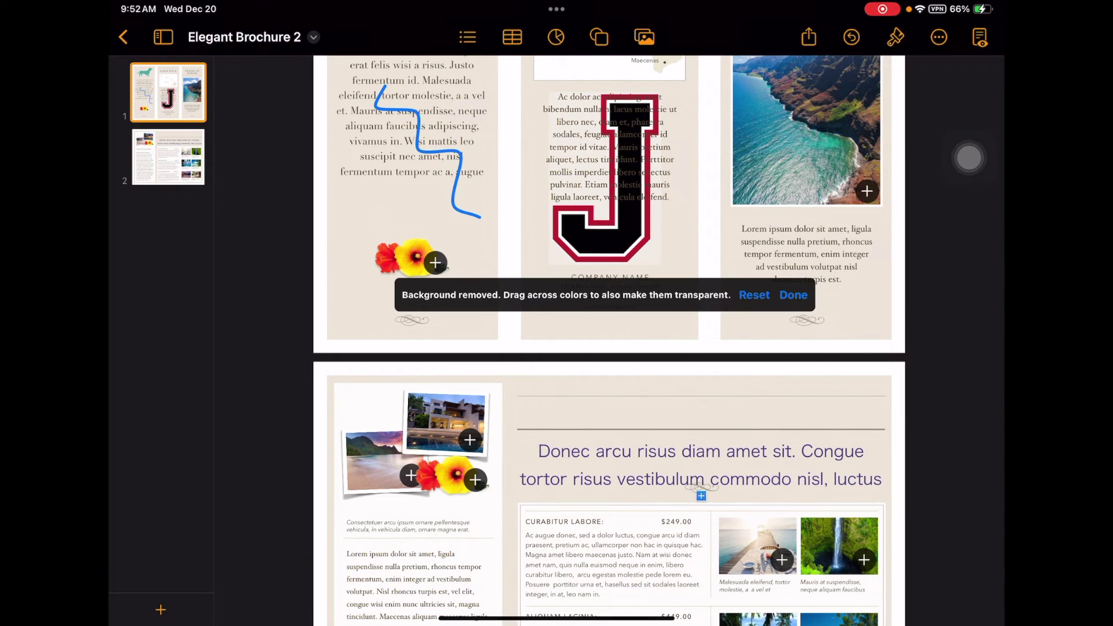
Accept the background removal on the J image with Done.
key(Return)
scroll(969, 157, up, 3)
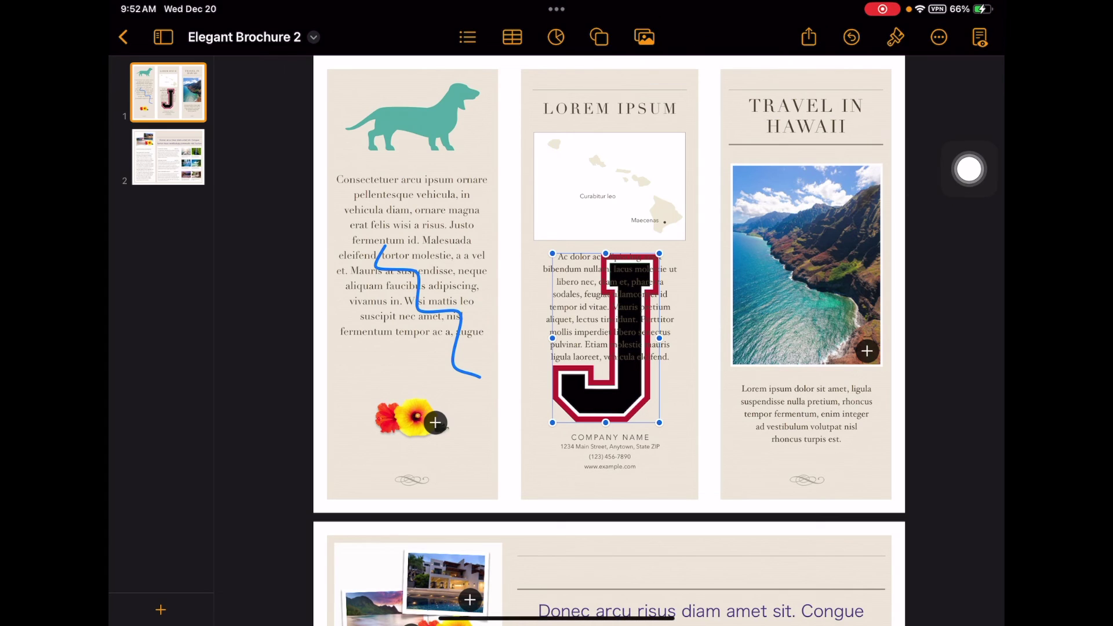
click(806, 414)
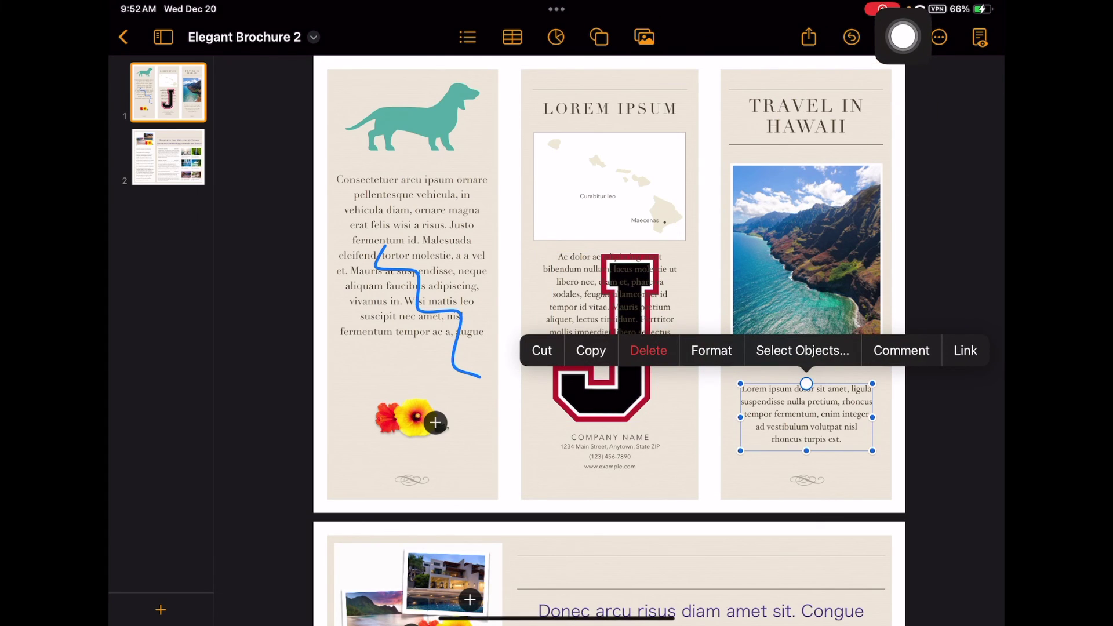
scroll(903, 49, up, 2)
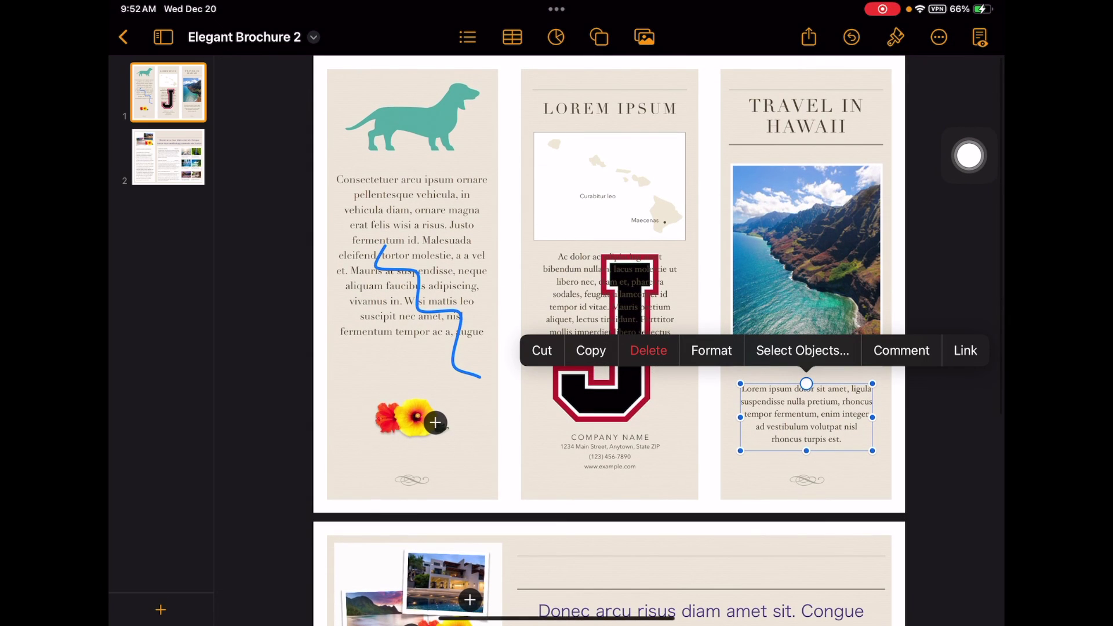